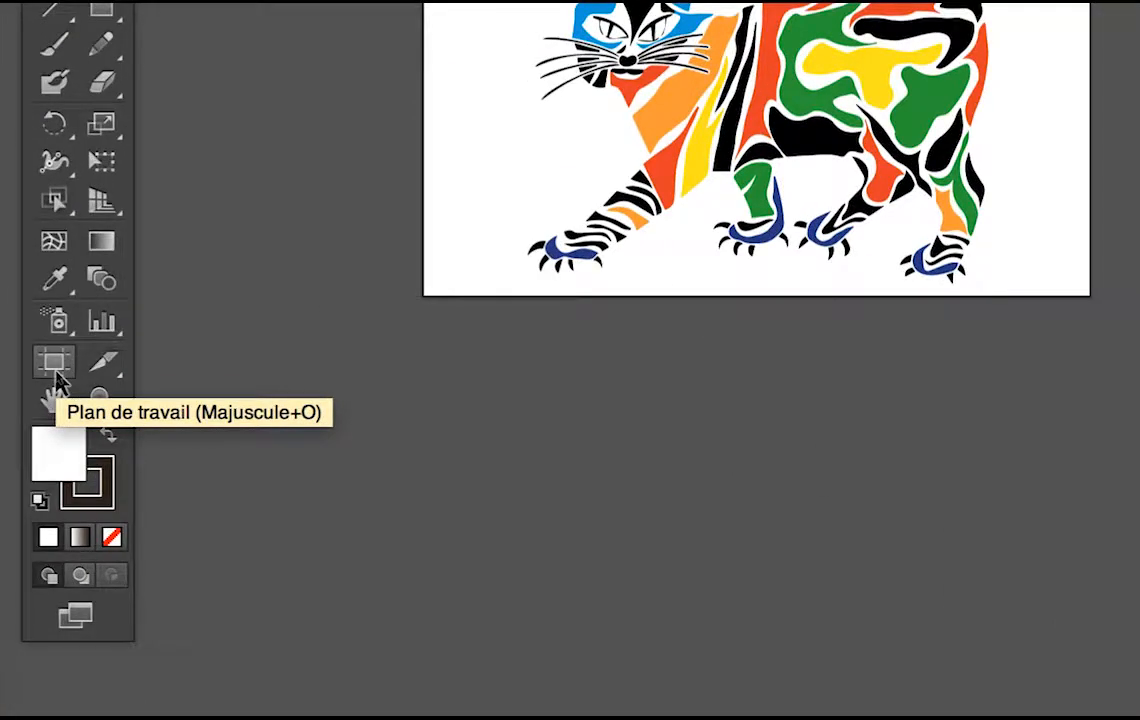
Extend the artboard's bottom edge downward to a height of about 491 mm, leaving empty space beneath the cat
click(56, 372)
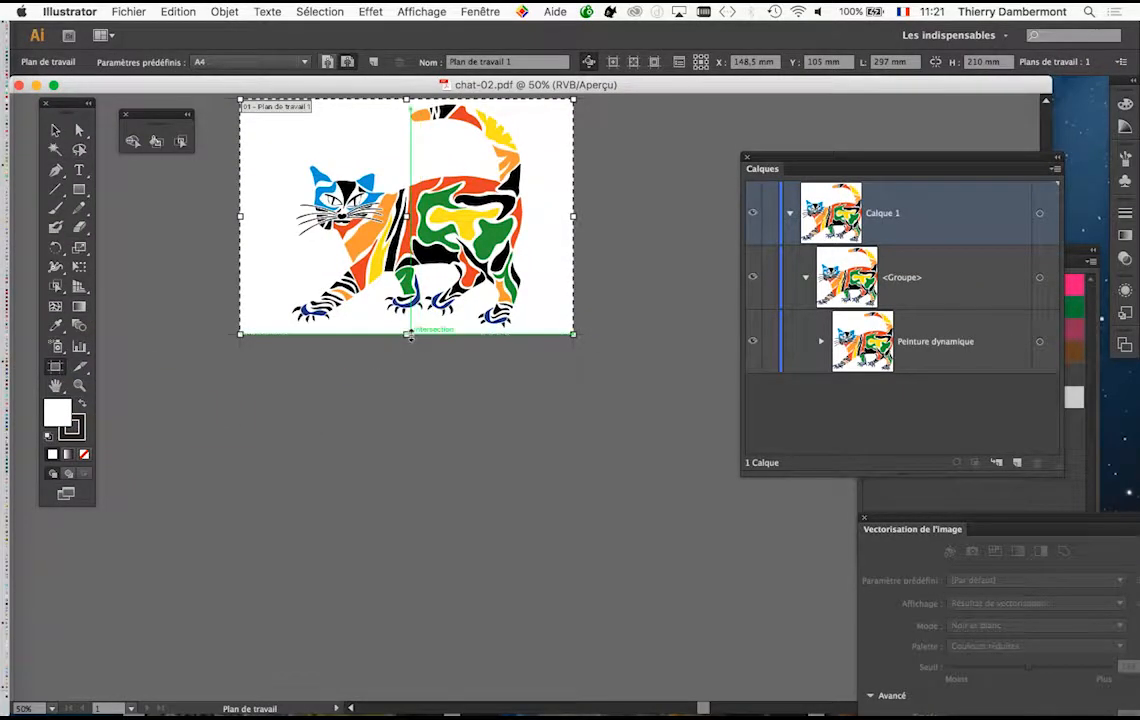
drag(407, 333, 406, 650)
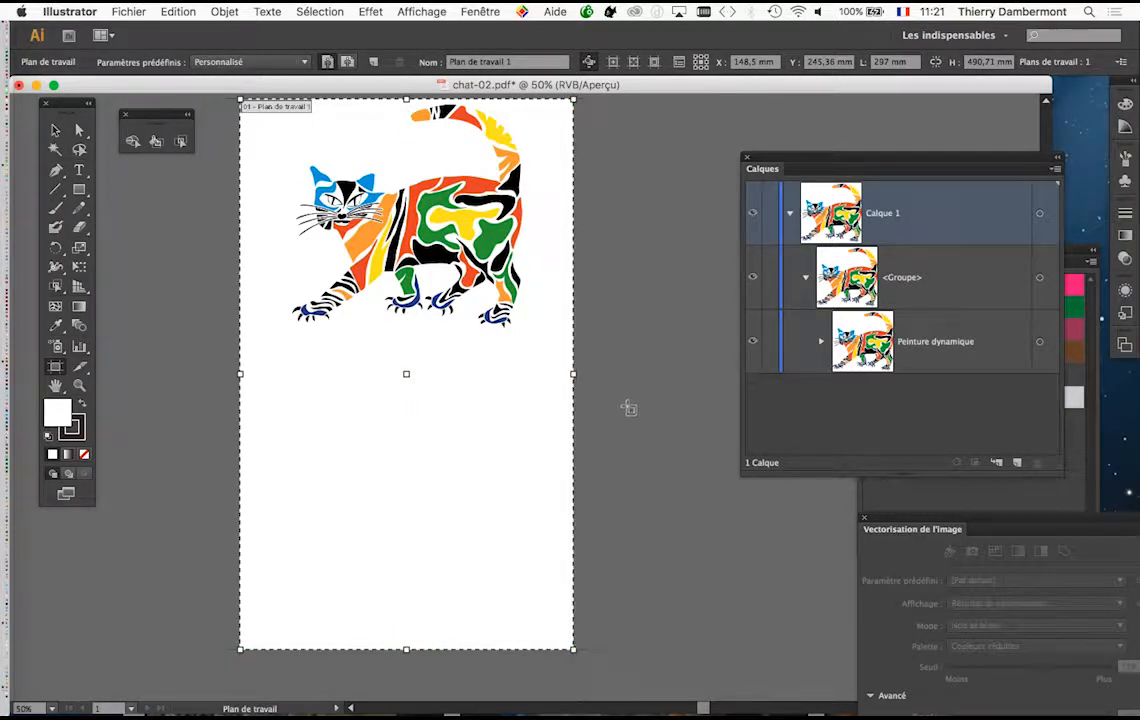
scroll(627, 378, up, 1)
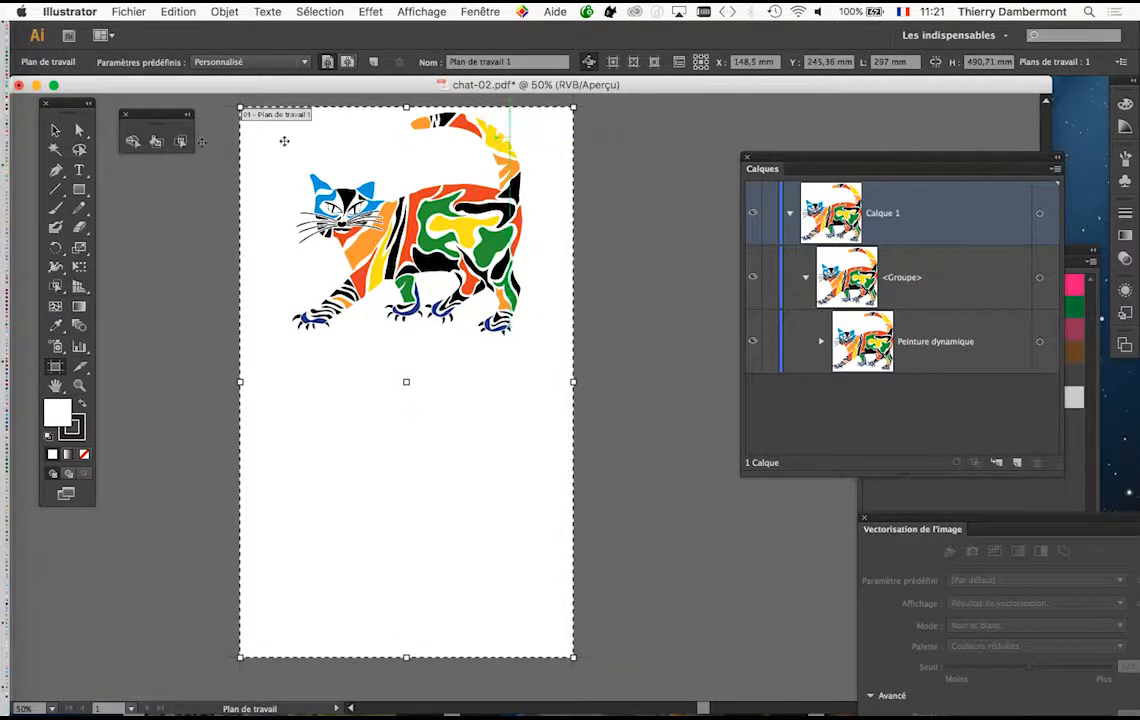
click(57, 131)
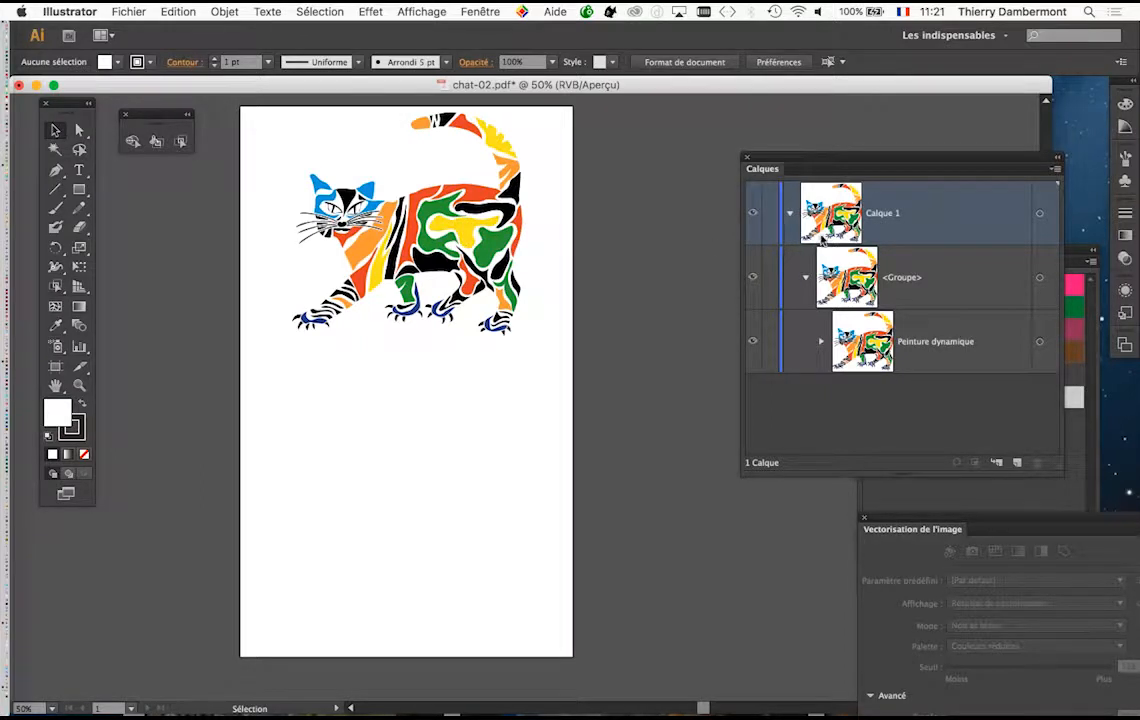
Duplicate the cat and place the copy directly below the original, inside the artboard
click(432, 212)
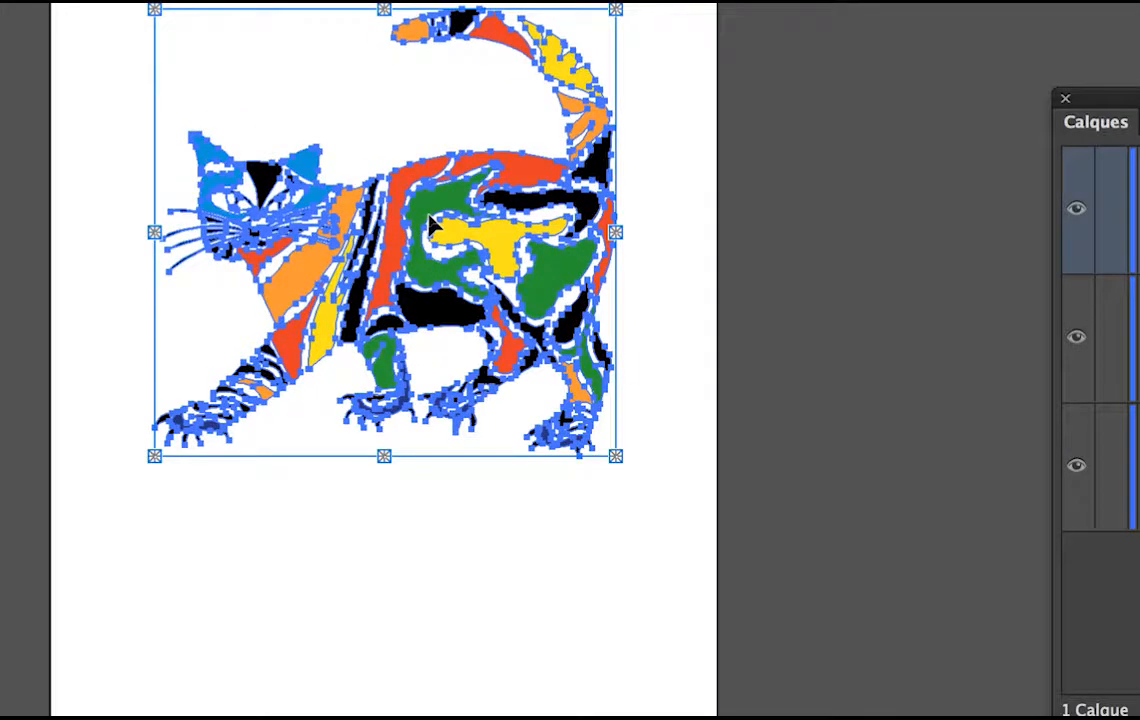
drag(428, 220, 428, 649)
drag(429, 461, 430, 461)
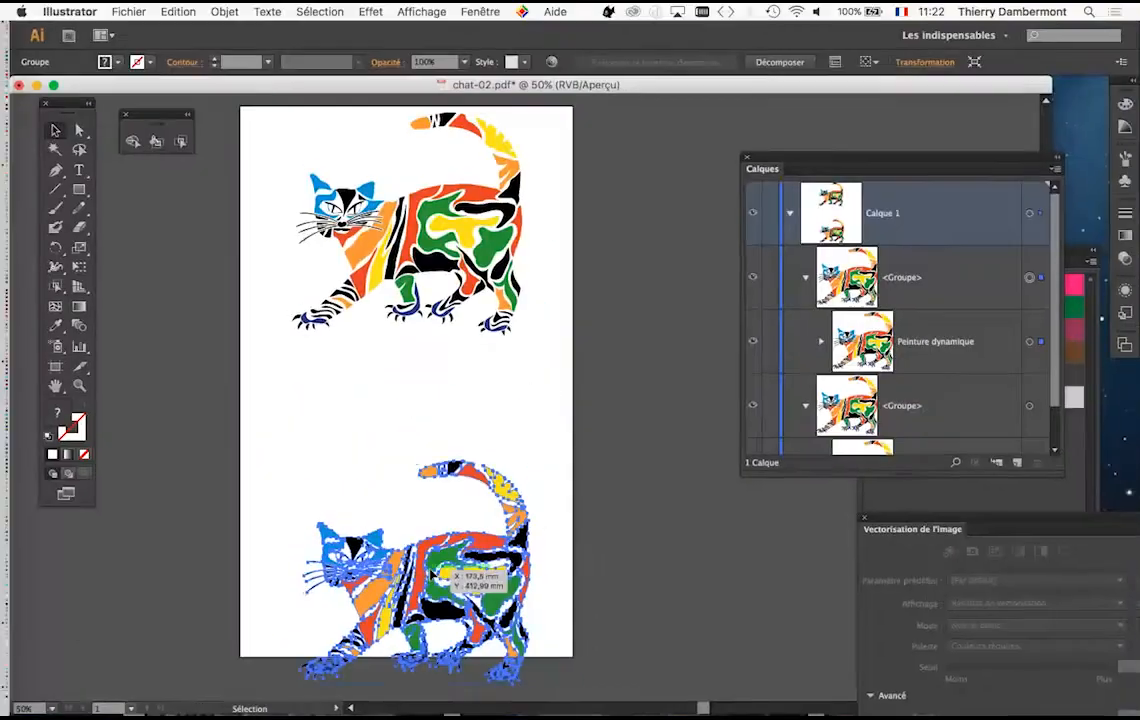
drag(433, 410, 433, 259)
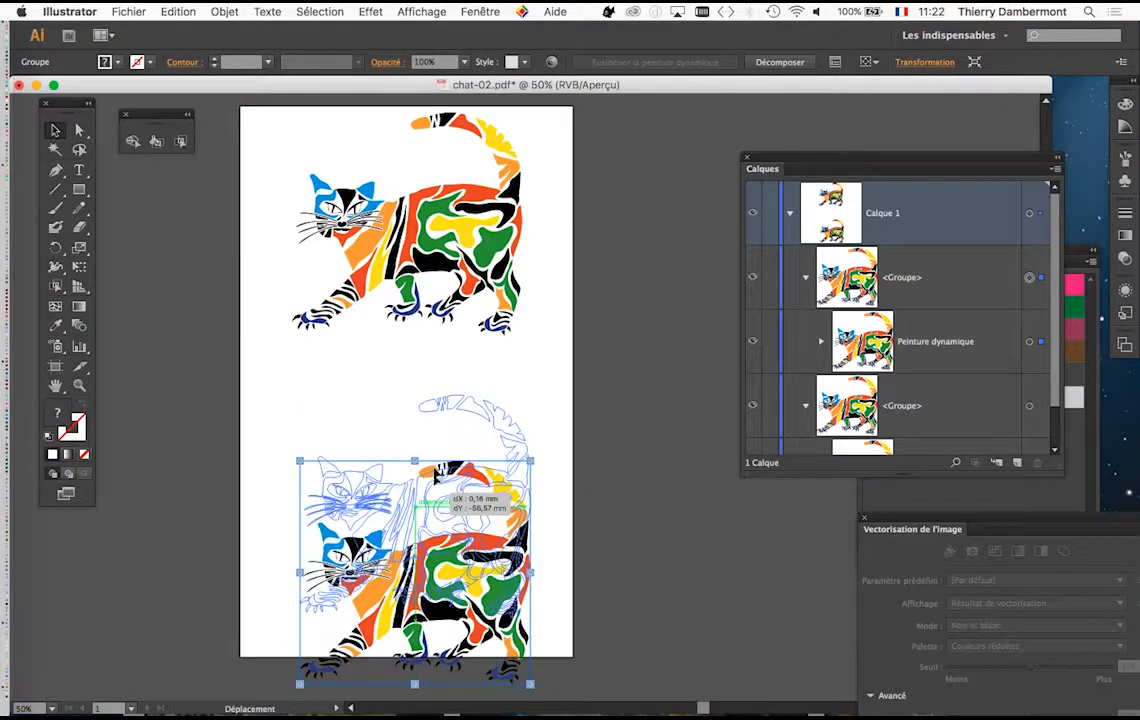
drag(440, 488, 450, 450)
click(594, 468)
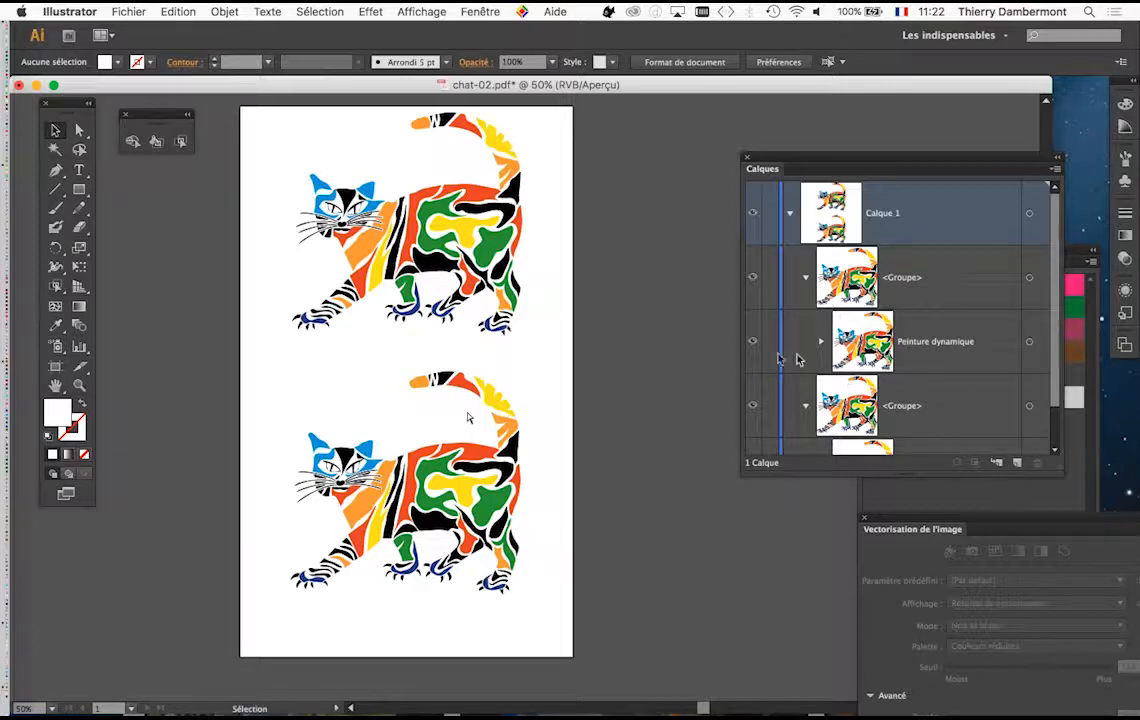
Enlarge the Calques panel beside the artboard and set its row size to Moyenne
drag(805, 165, 701, 158)
drag(951, 463, 1008, 642)
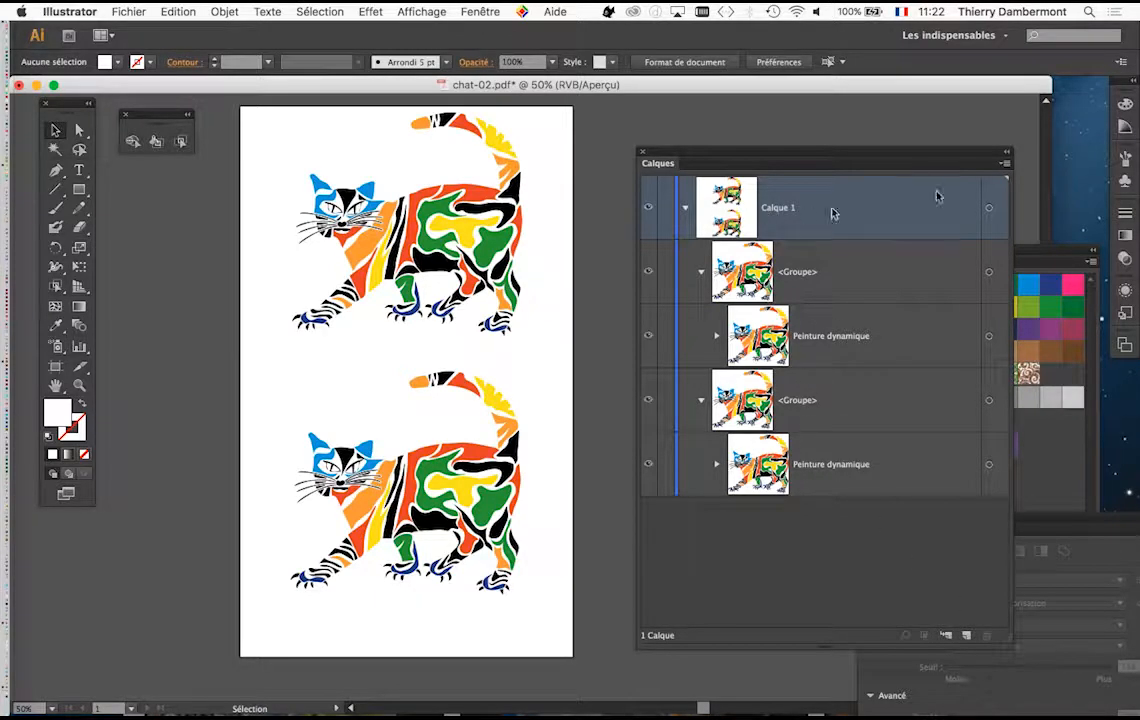
click(1005, 163)
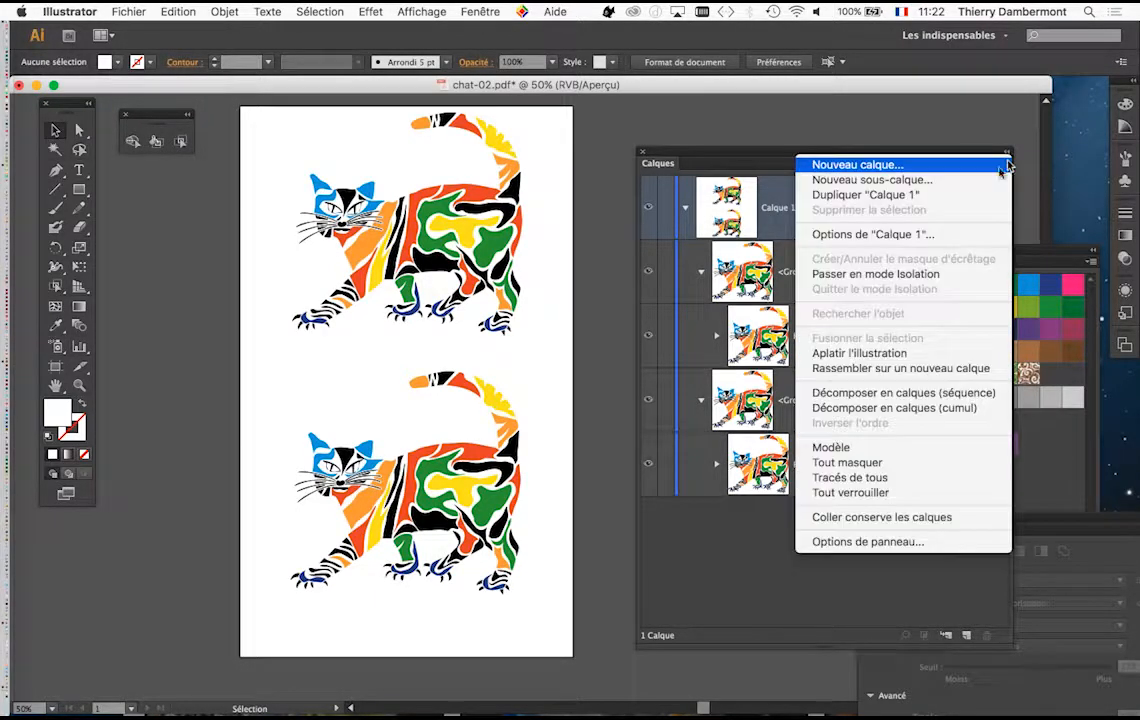
click(891, 541)
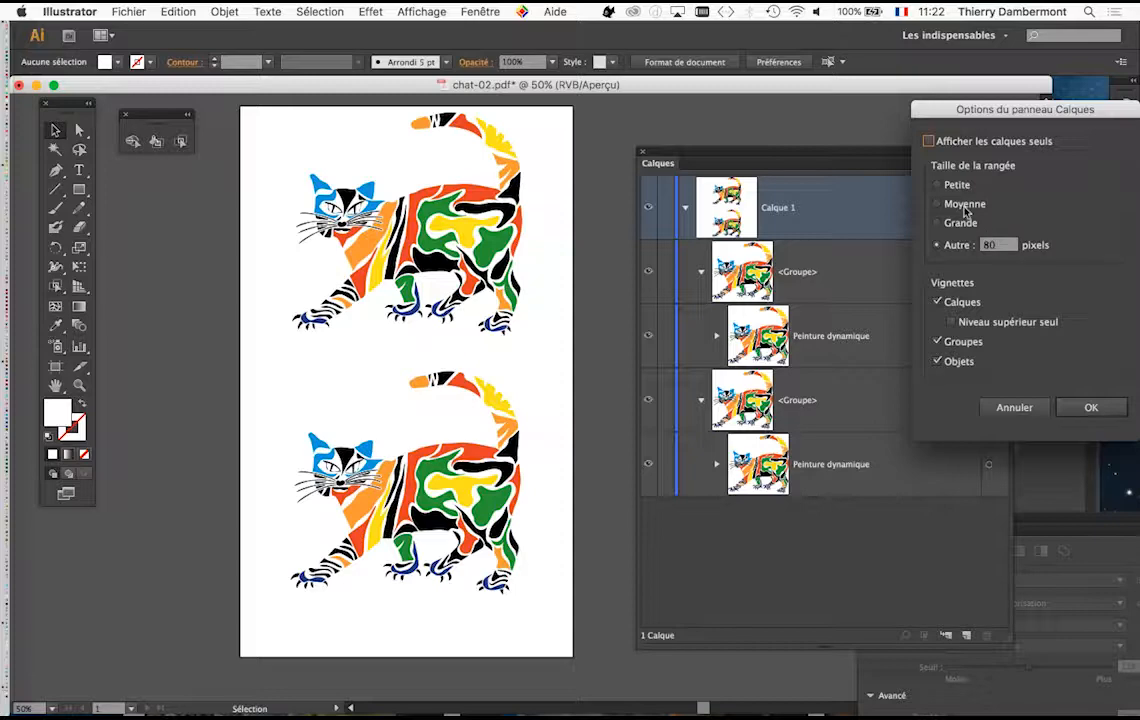
click(962, 204)
click(1089, 405)
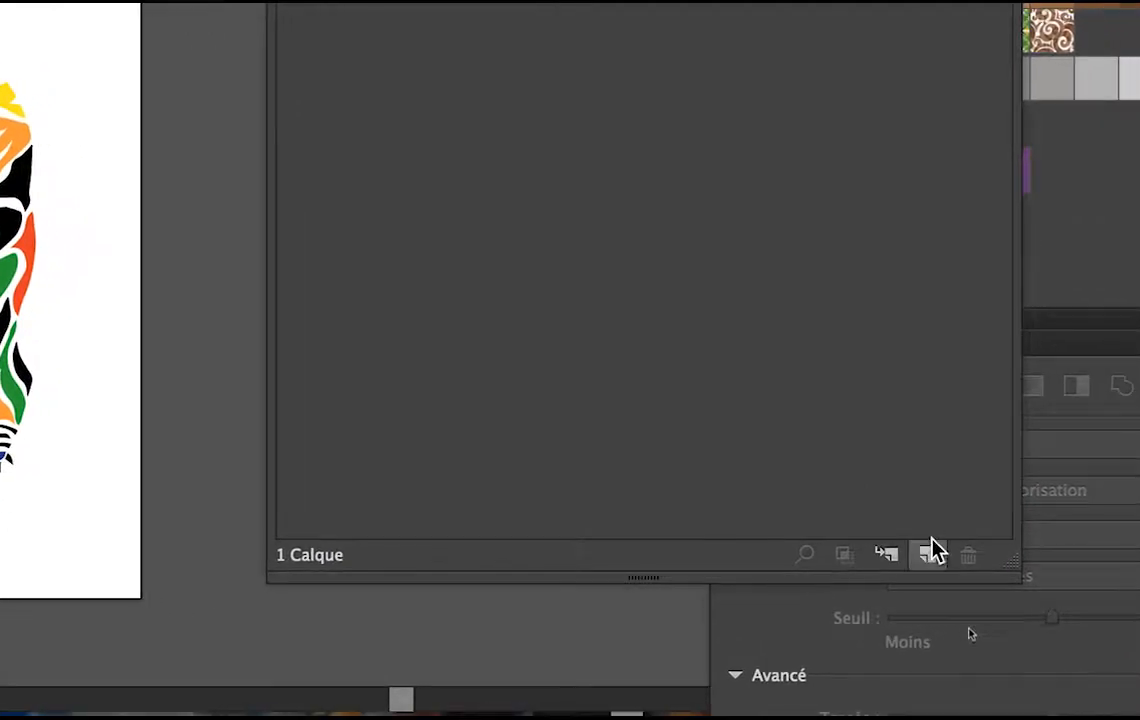
Add a new layer above Calque 1 and go through the group and Peinture dynamique entries inside Calque 1
click(930, 553)
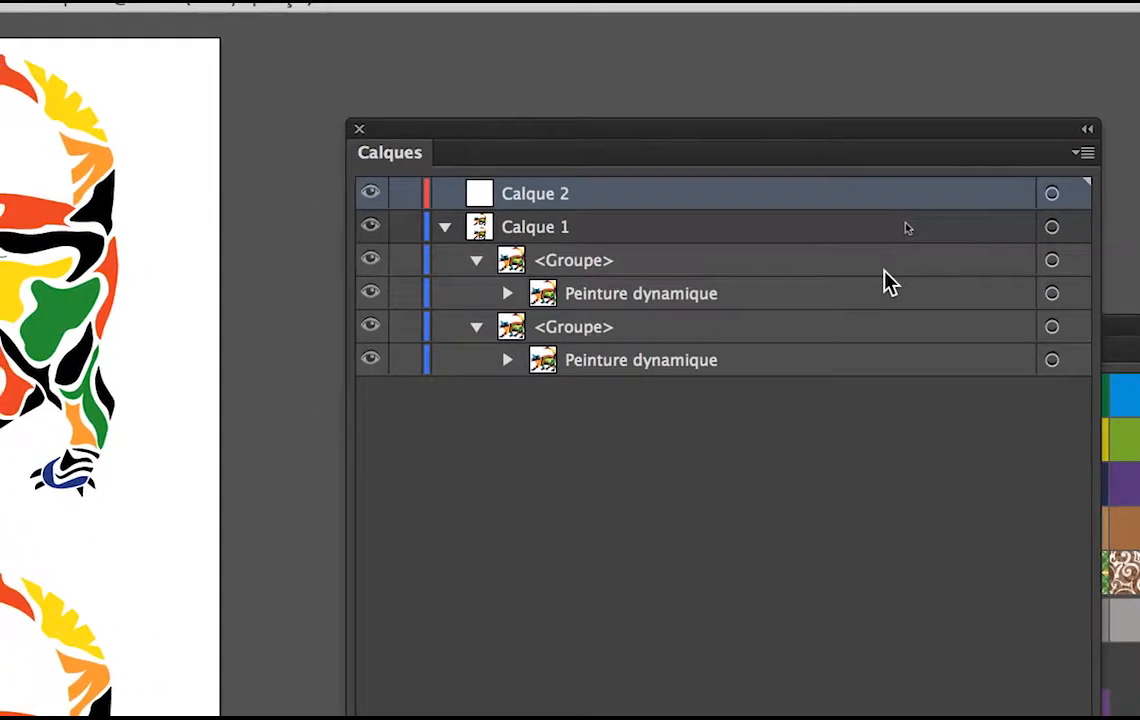
click(884, 266)
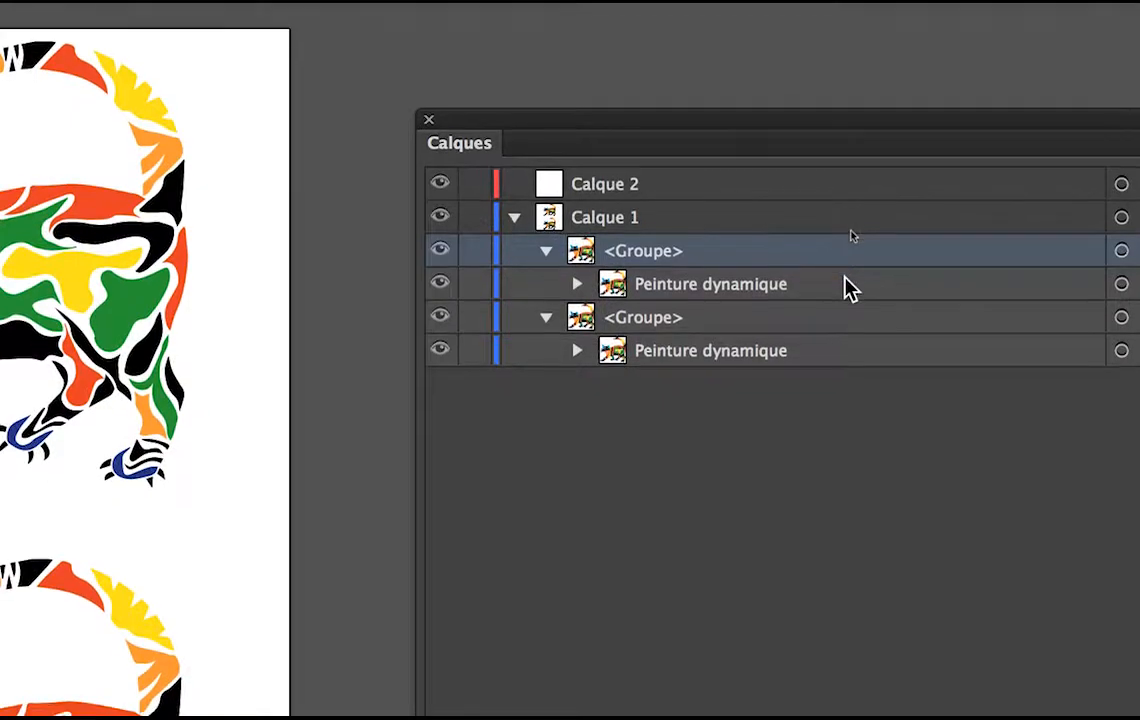
click(850, 280)
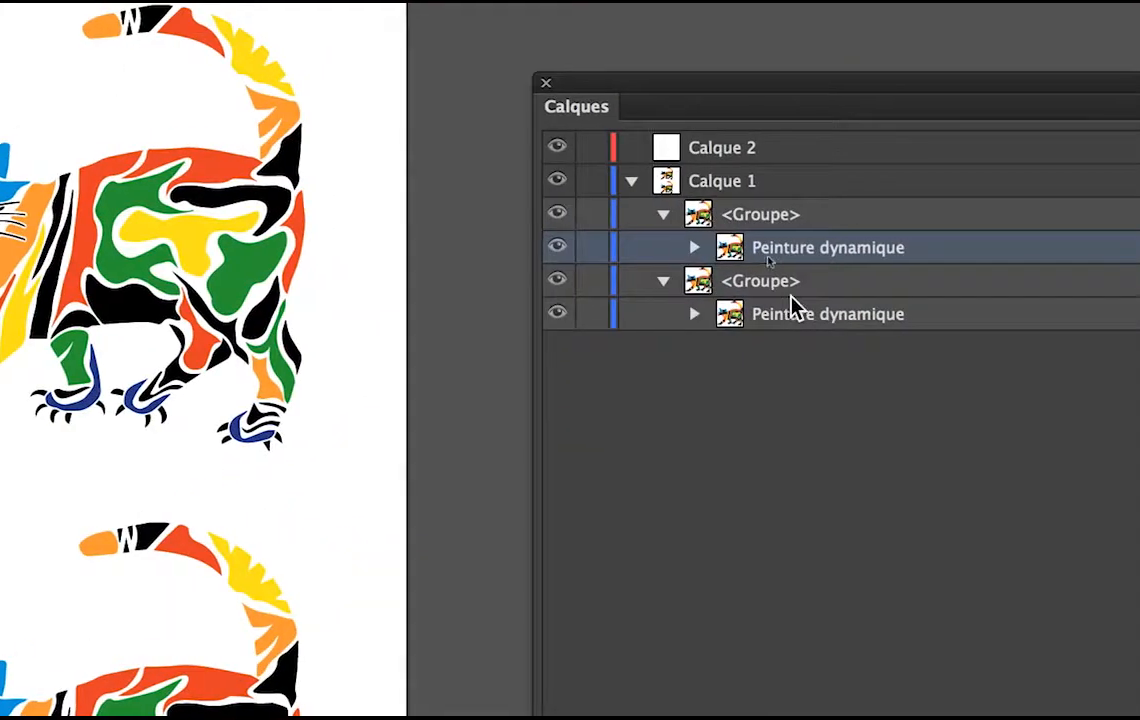
click(1070, 152)
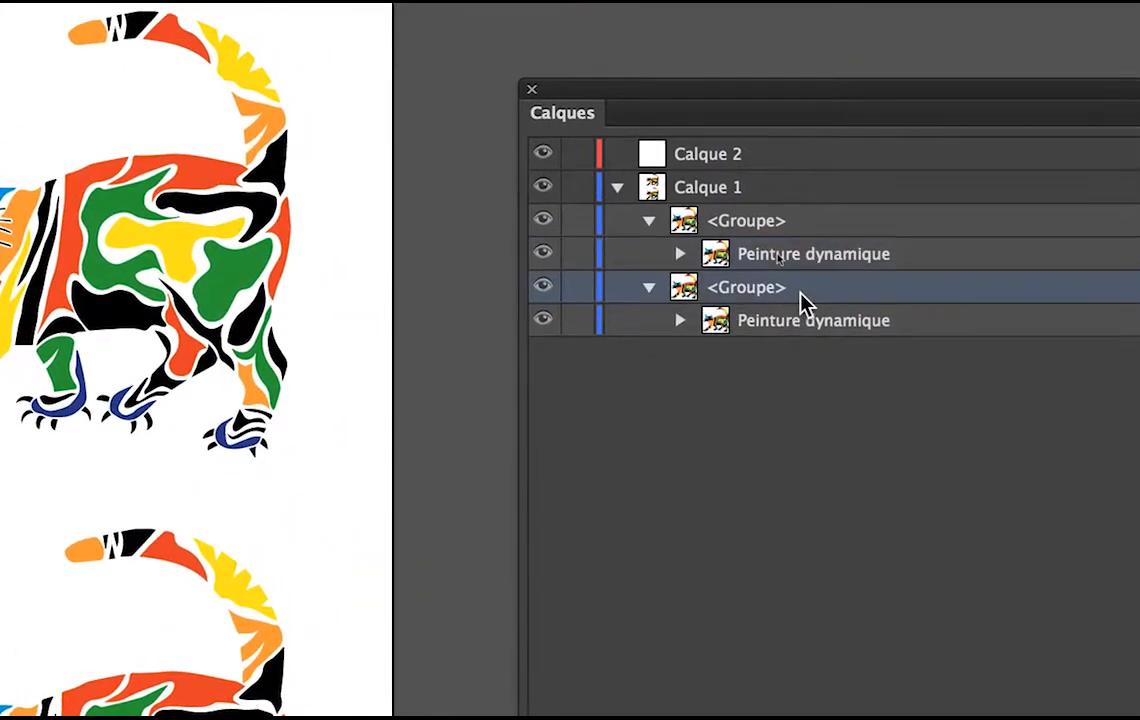
click(822, 306)
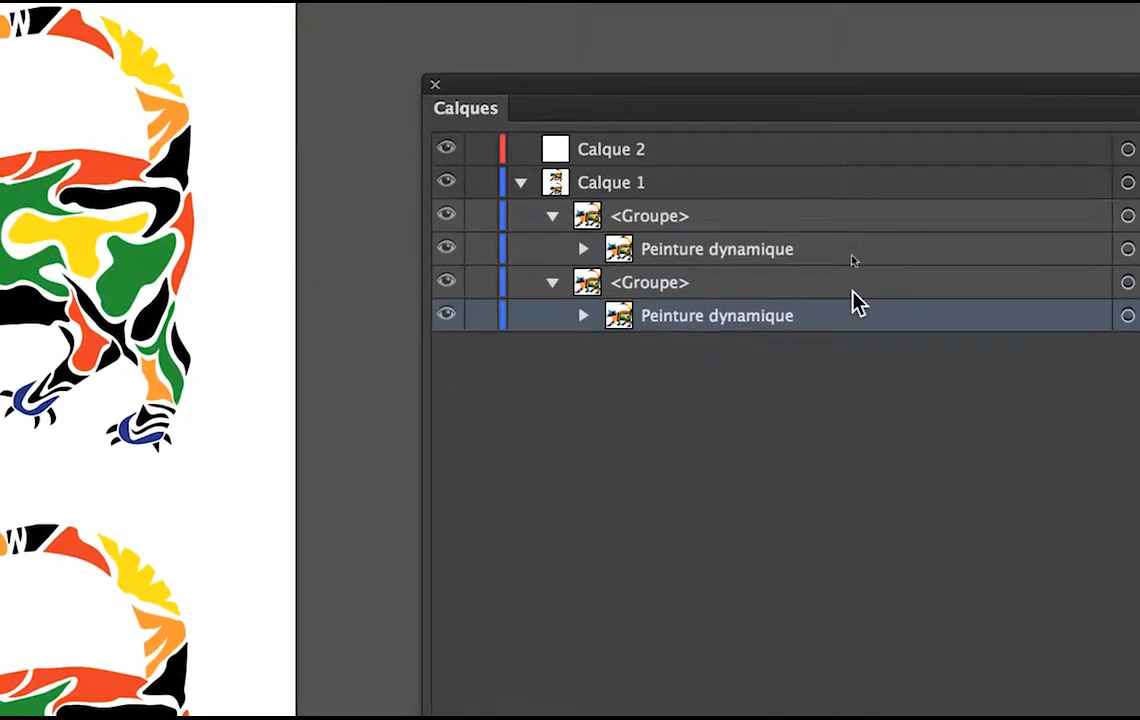
click(907, 282)
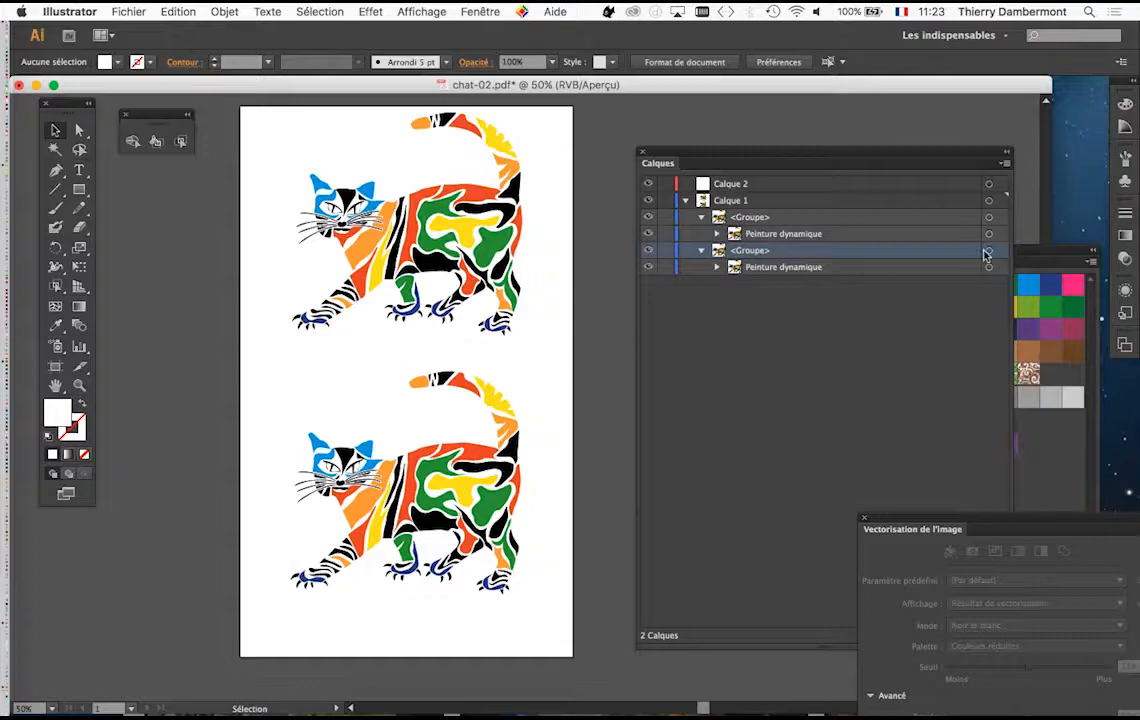
Target the lower cat's group and transfer its artwork from Calque 1 to Calque 2
click(986, 253)
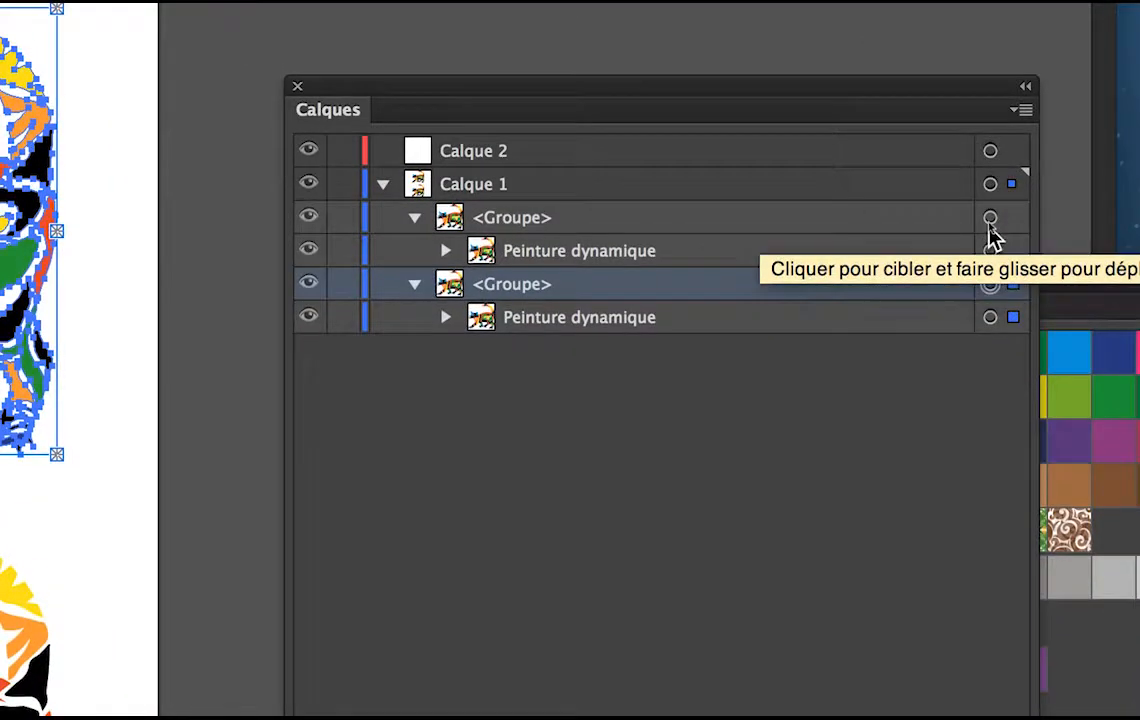
click(988, 222)
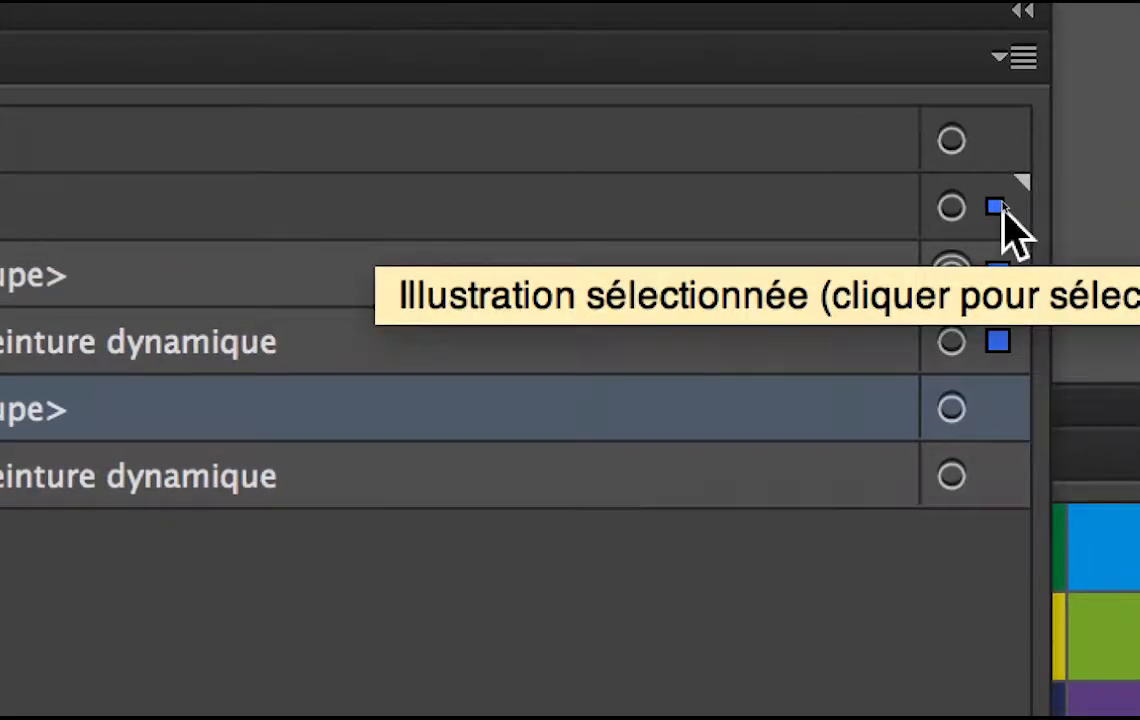
drag(1002, 208, 1003, 152)
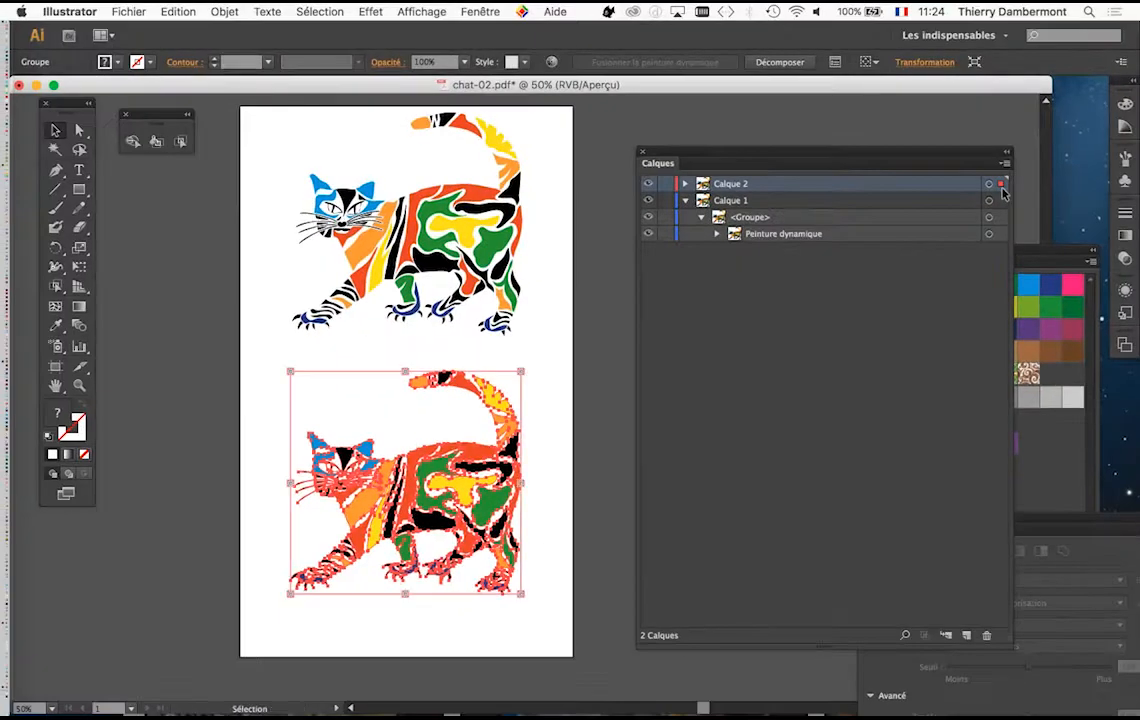
Collapse the contents of Calque 1 and lock that layer
key(a)
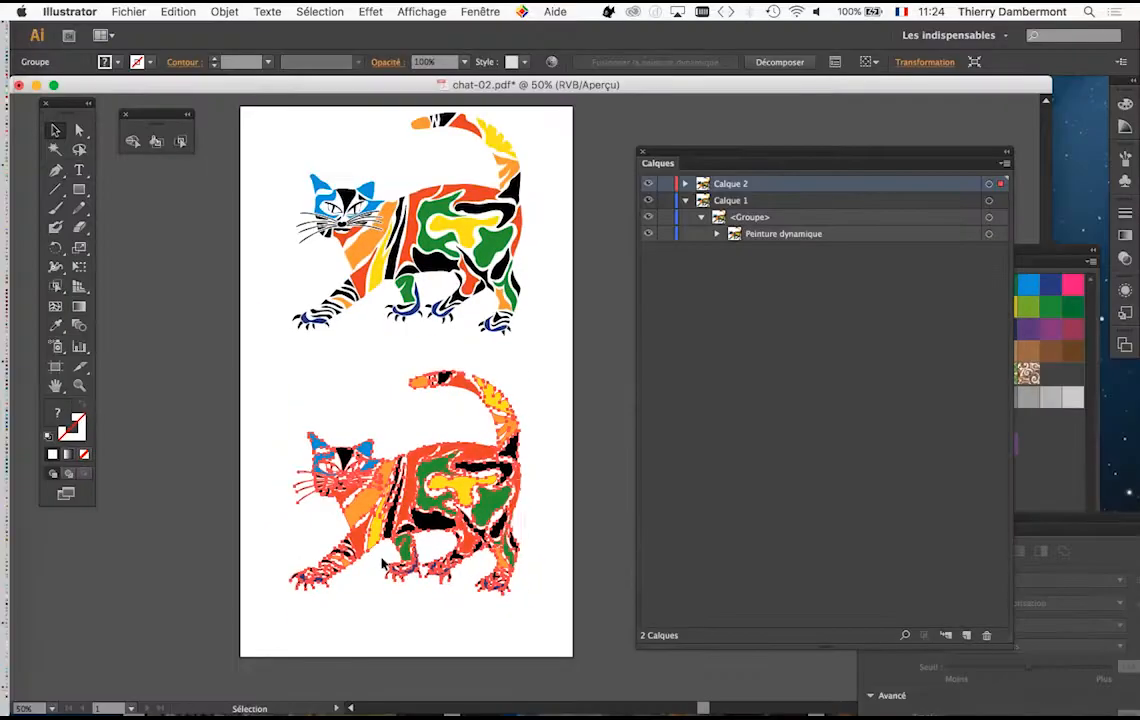
key(v)
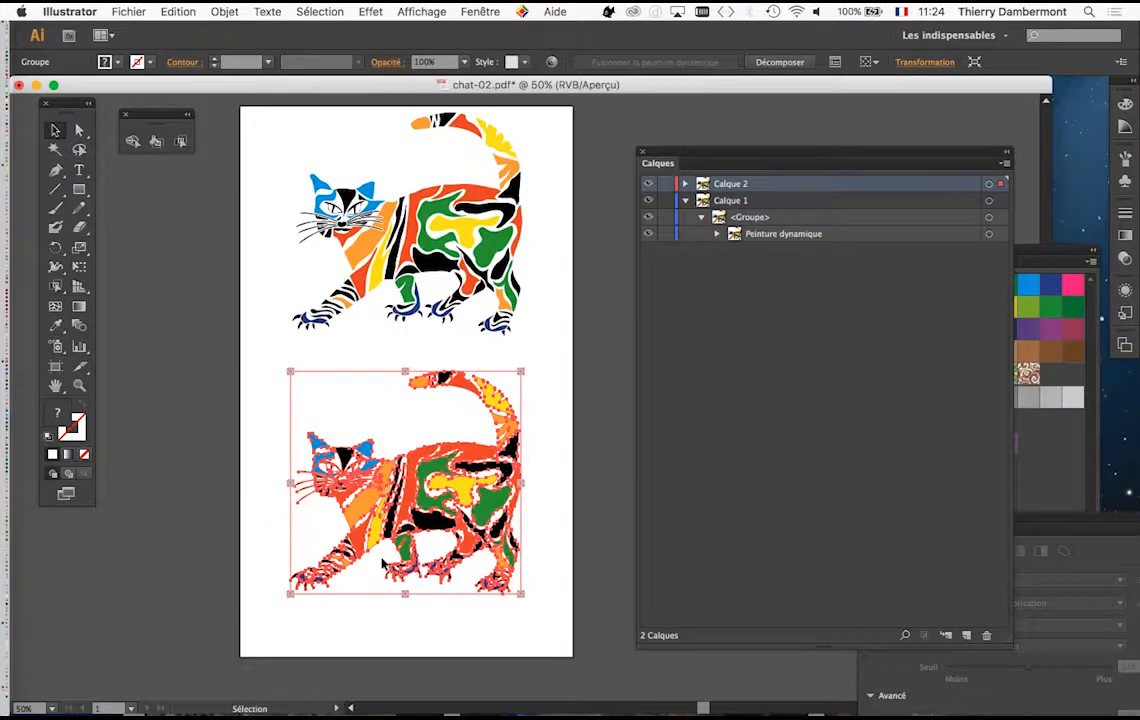
click(685, 201)
key(a)
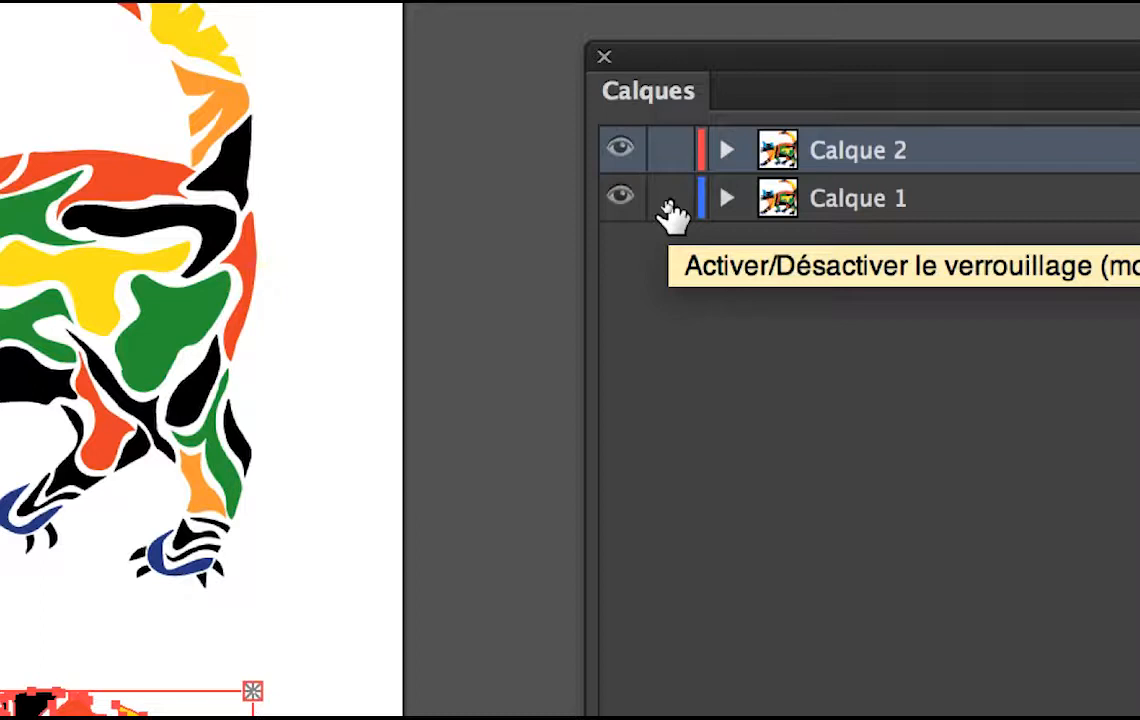
click(671, 205)
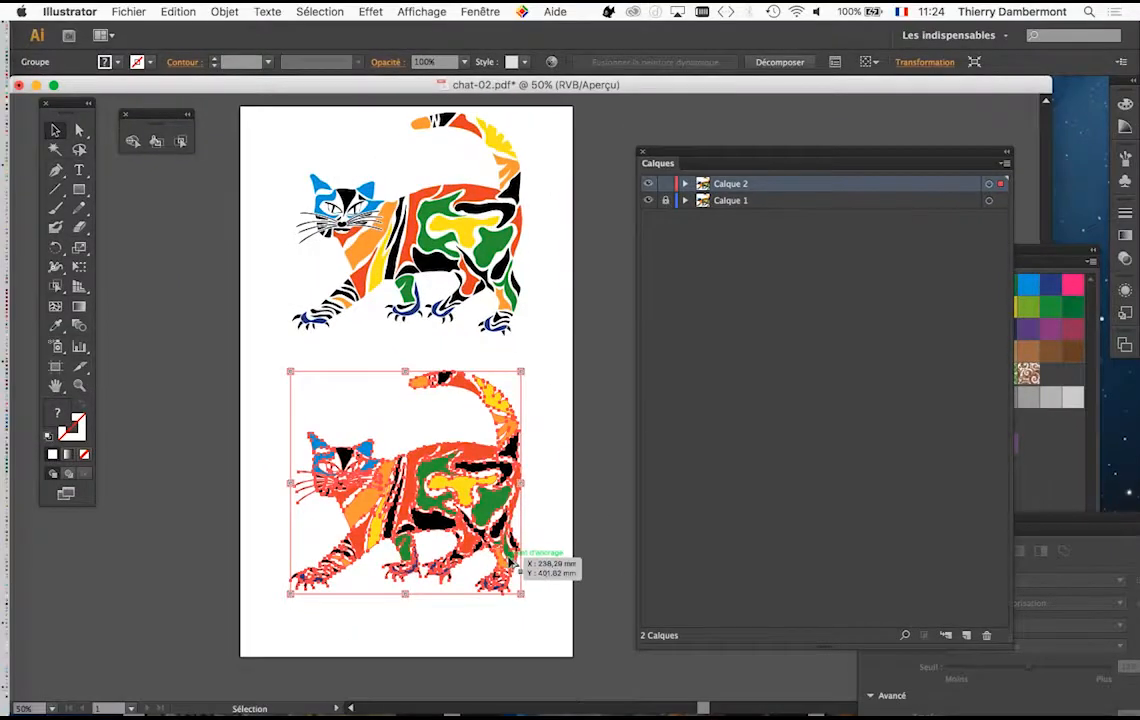
Expand the lower cat's Live Paint object with Décomposer and check the resulting group structure inside Calque 2
scroll(512, 566, up, 1)
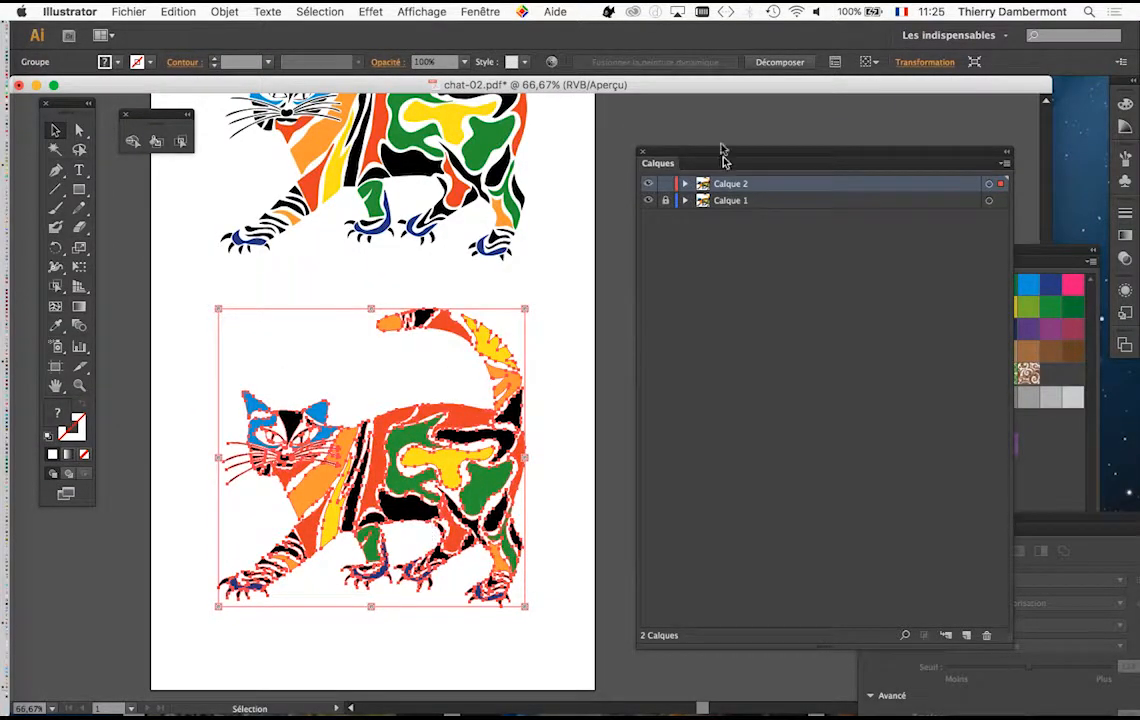
drag(707, 158, 870, 151)
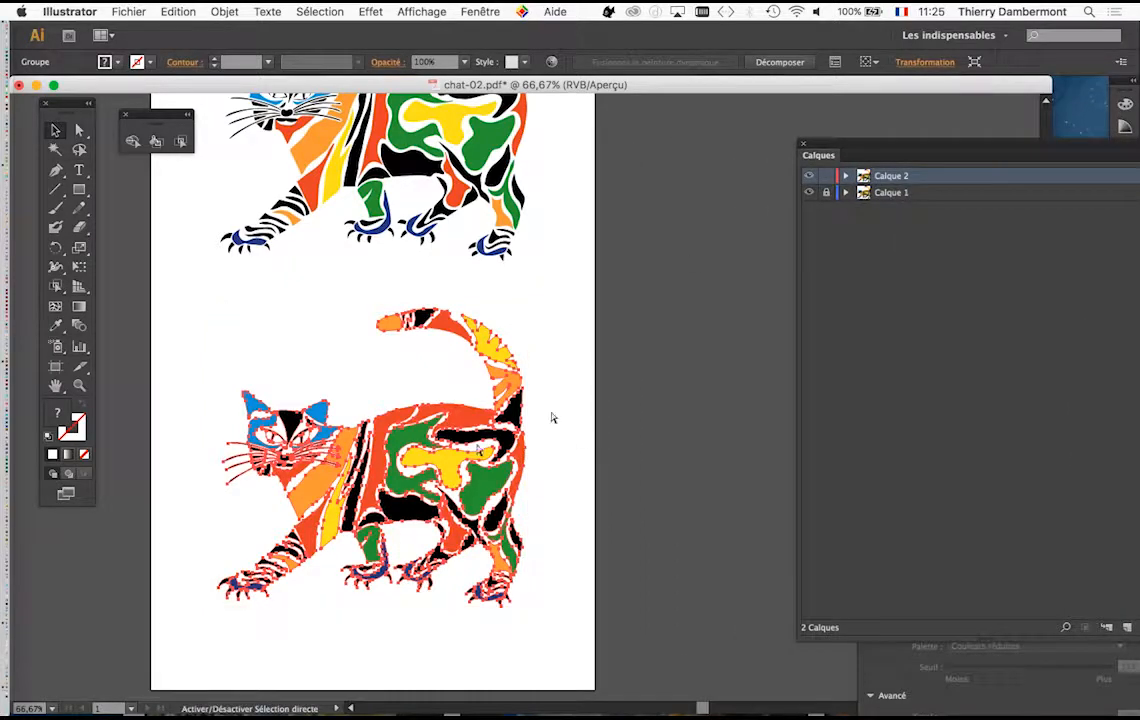
scroll(370, 478, up, 3)
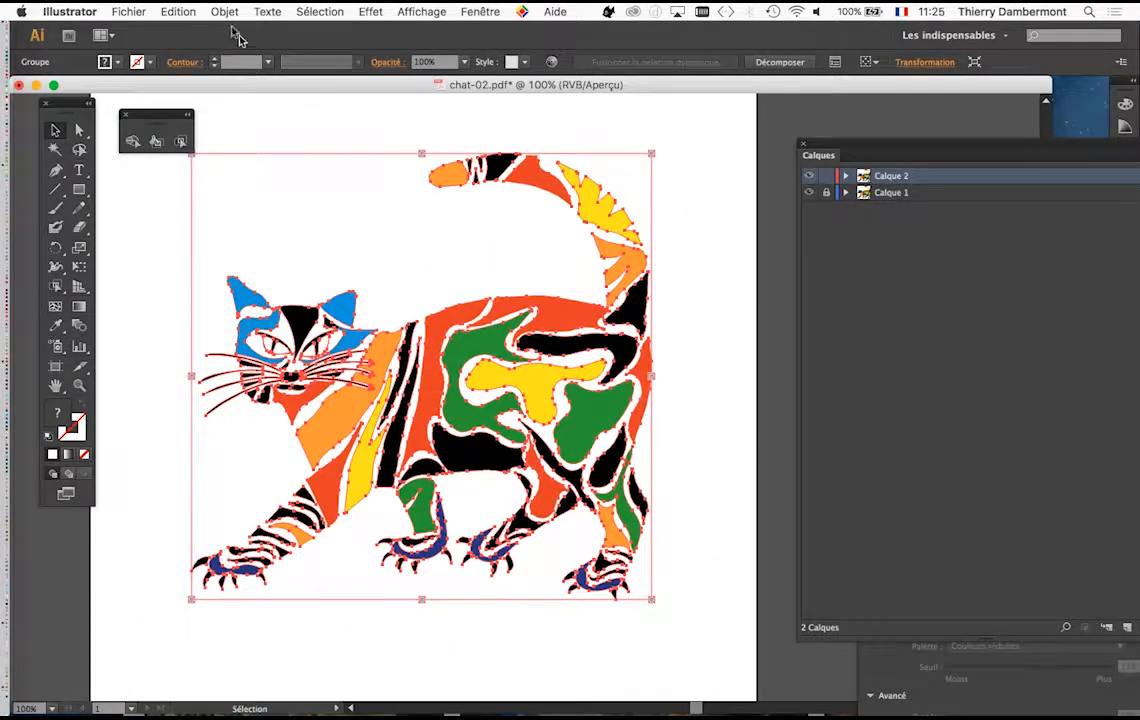
click(222, 11)
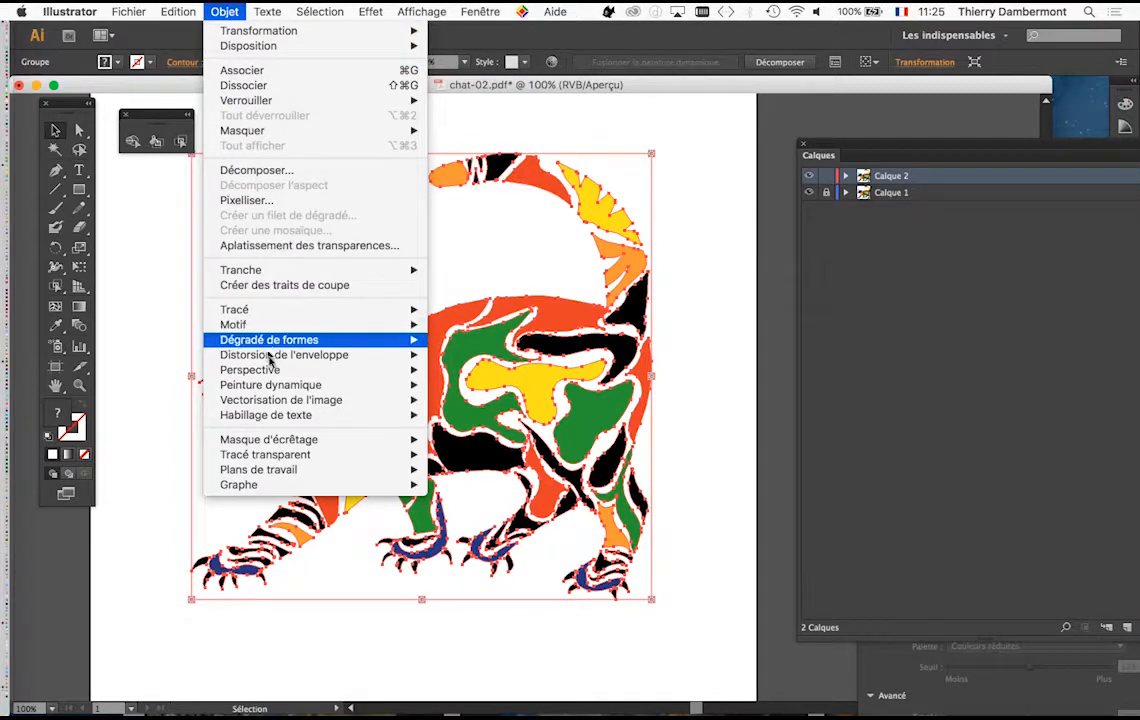
mouse_move(283, 390)
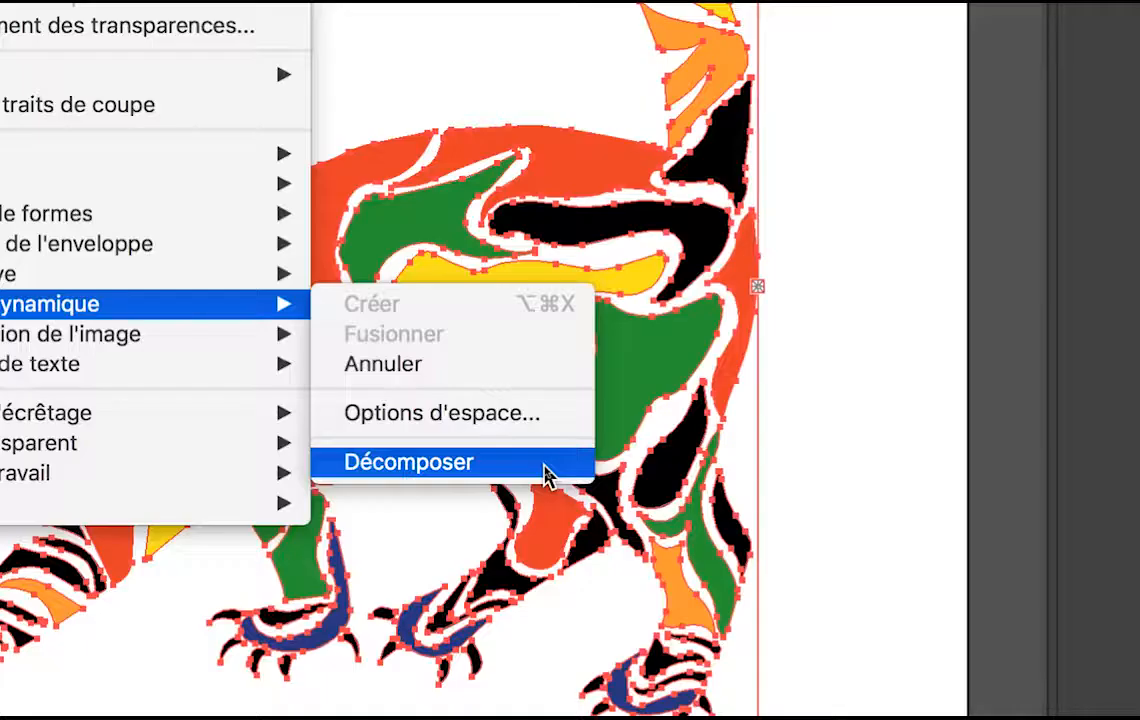
click(548, 476)
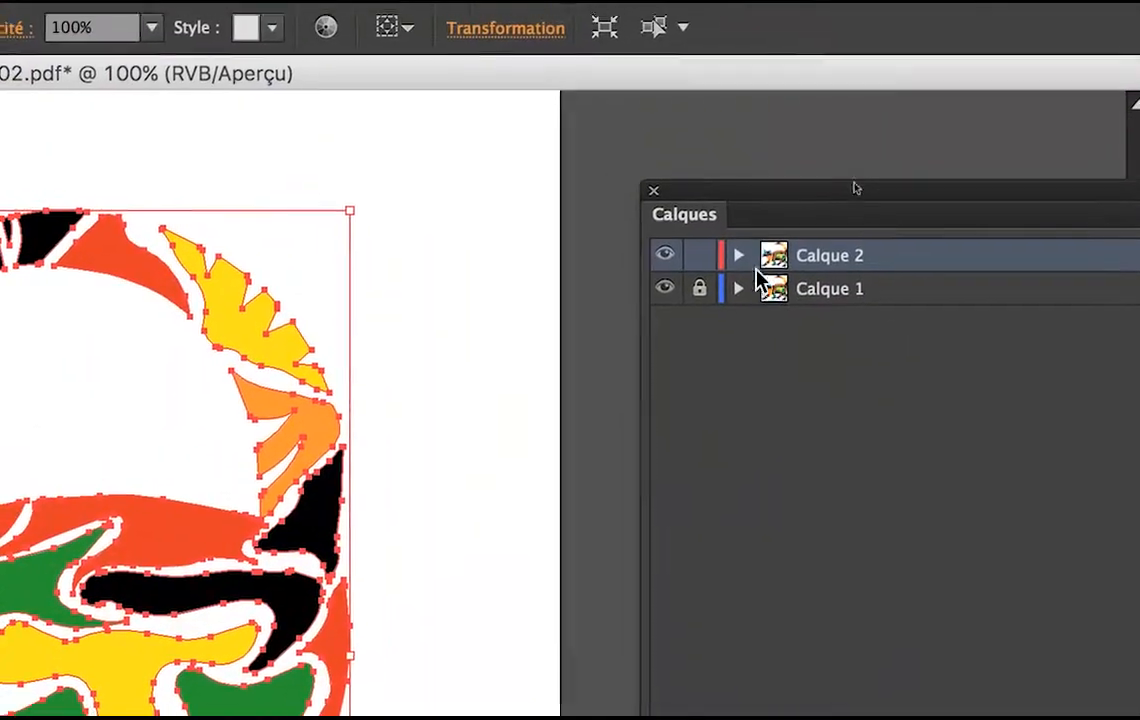
click(705, 224)
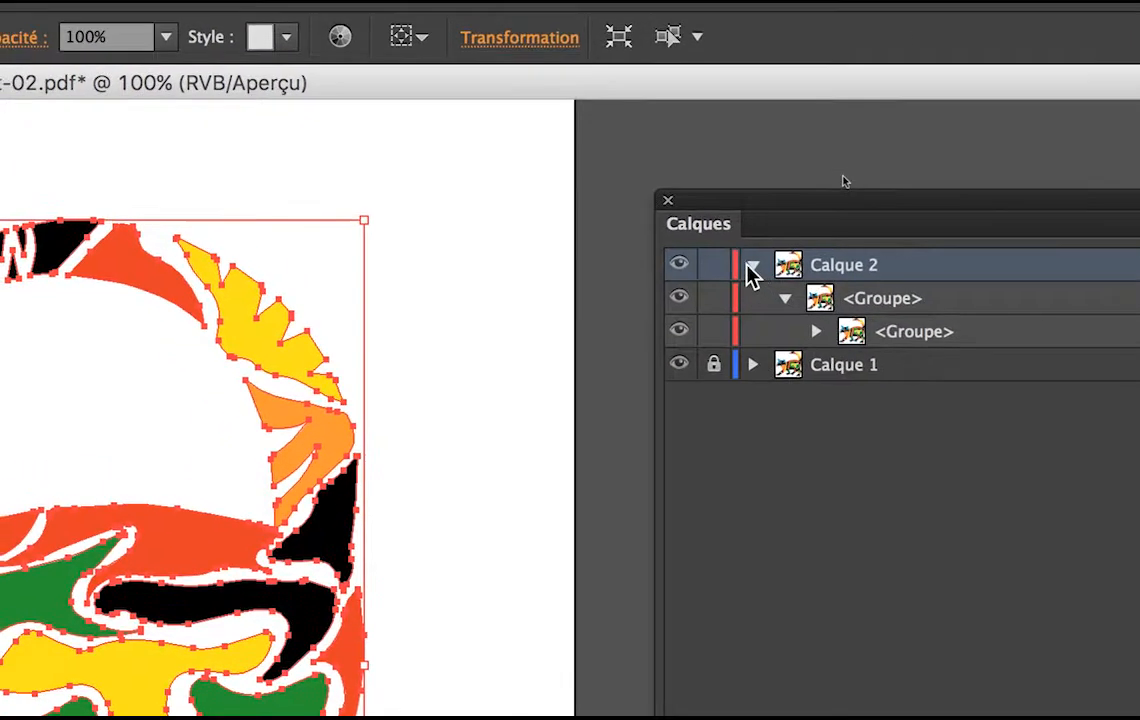
click(738, 254)
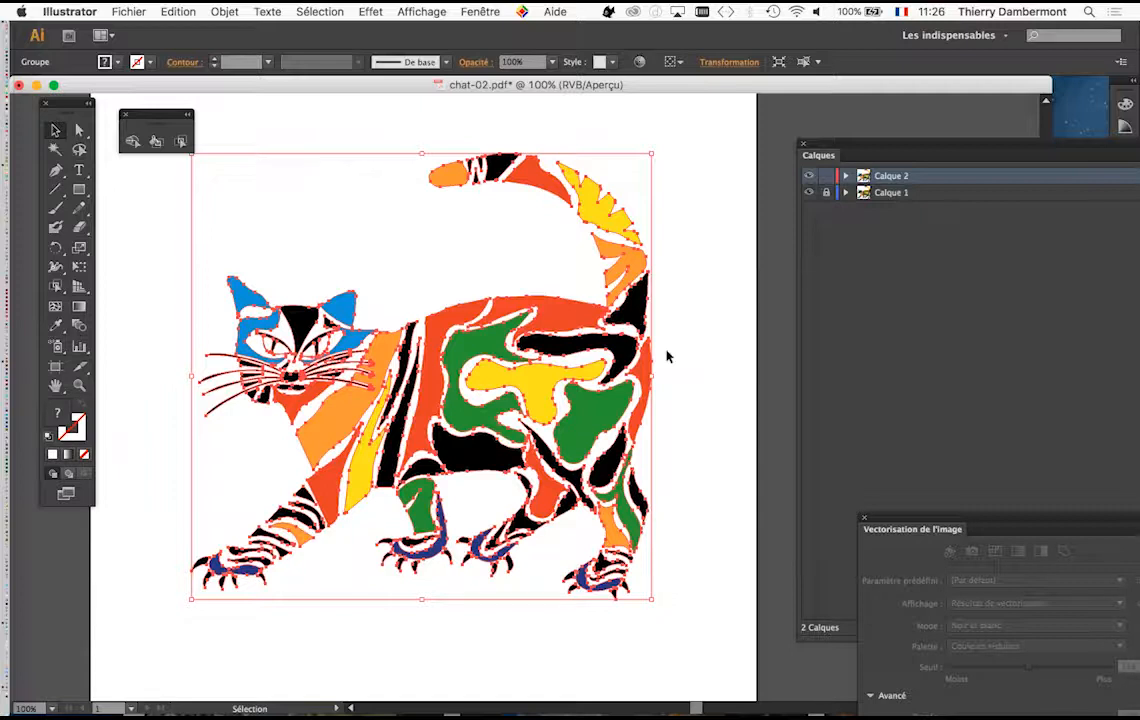
Deselect the artwork and use the Direct Selection tool to select only the red-orange shape along the cat's shoulder and foreleg
drag(70, 110, 76, 190)
click(85, 210)
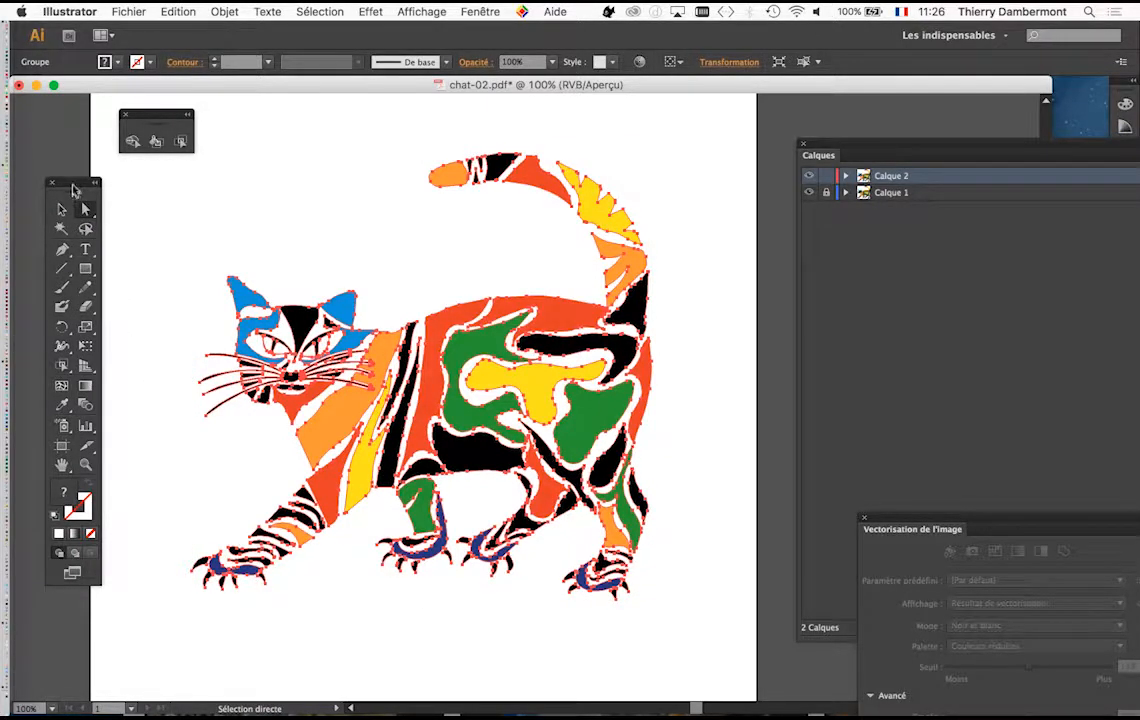
drag(66, 183, 76, 186)
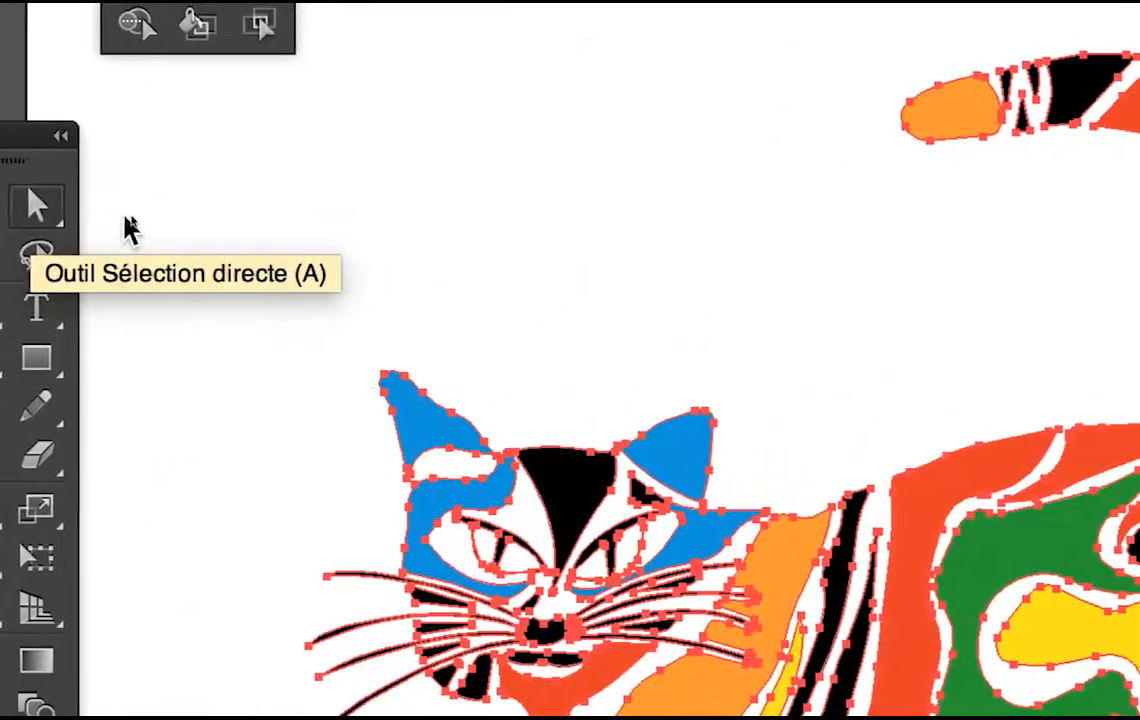
click(140, 230)
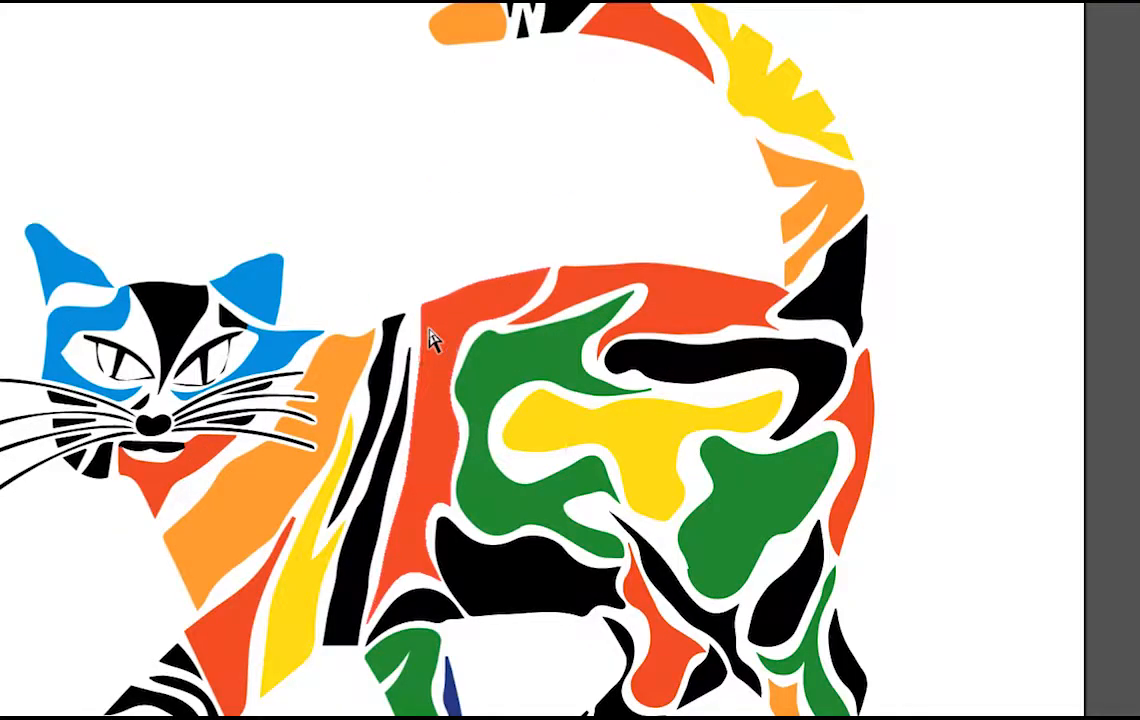
click(432, 340)
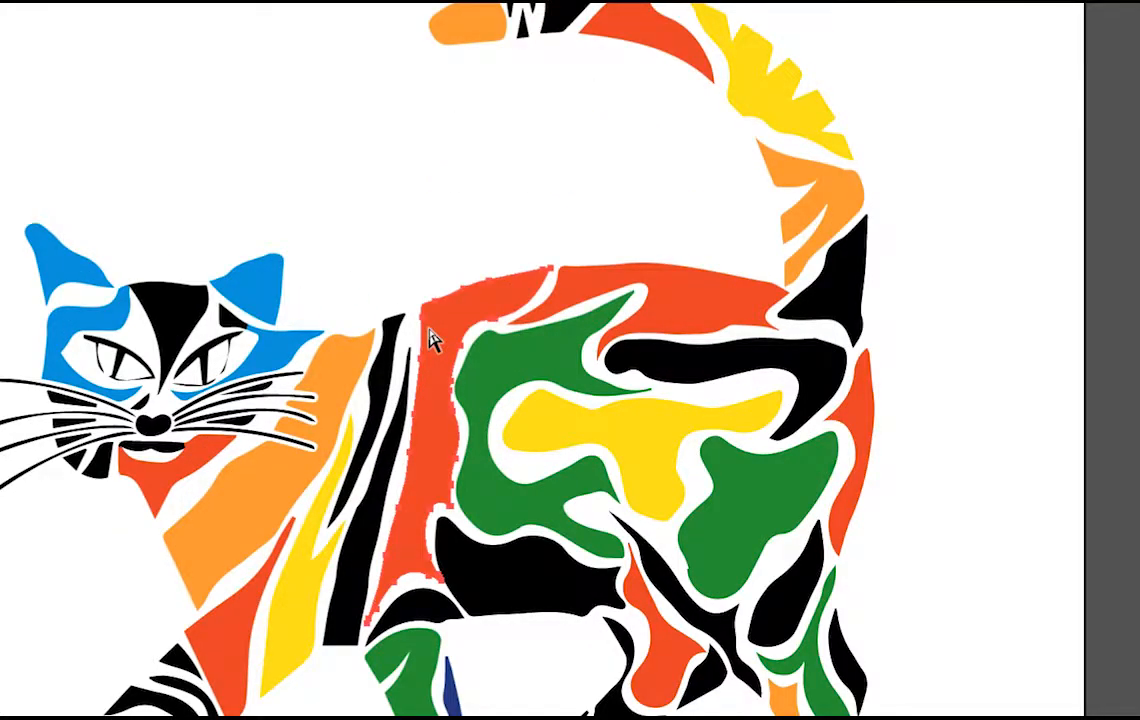
Extend the selection to all shapes with the same fill colour (Couleur de fond) as the red-orange shape
key(v)
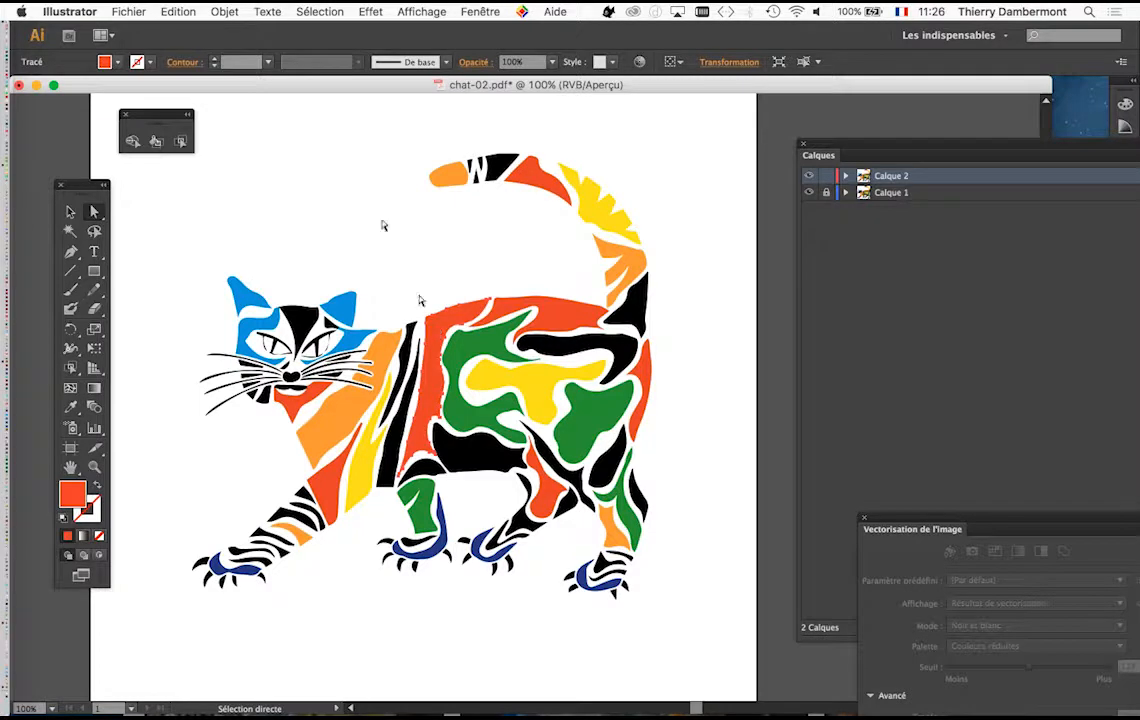
click(318, 12)
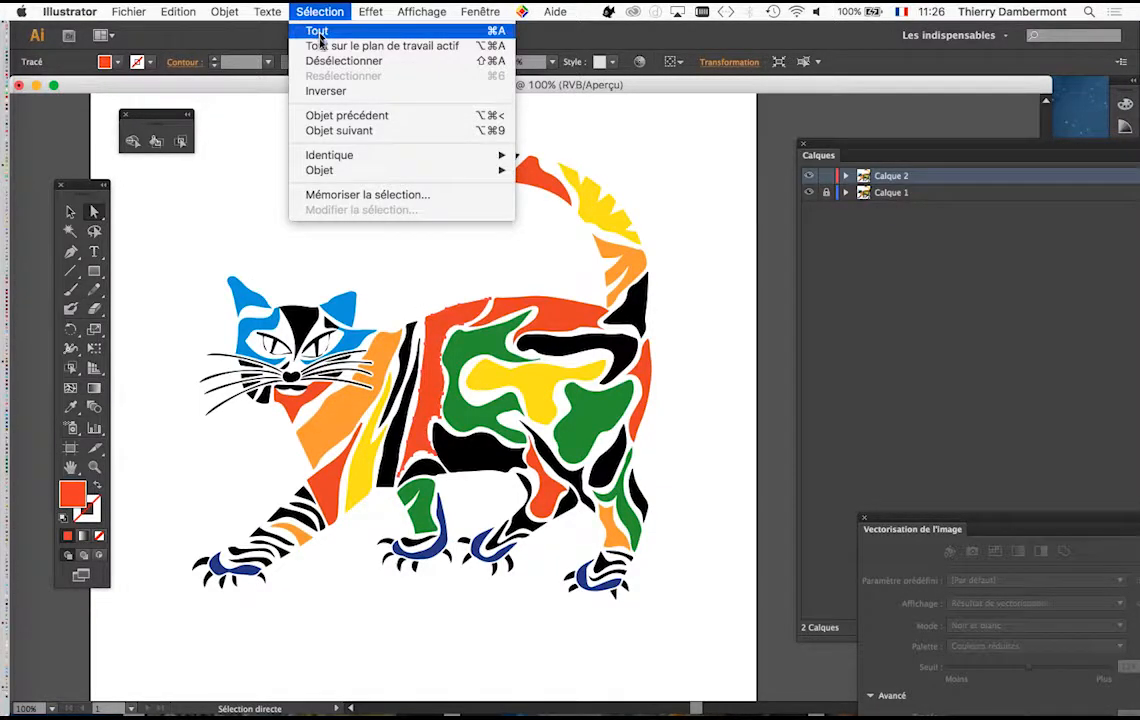
mouse_move(355, 158)
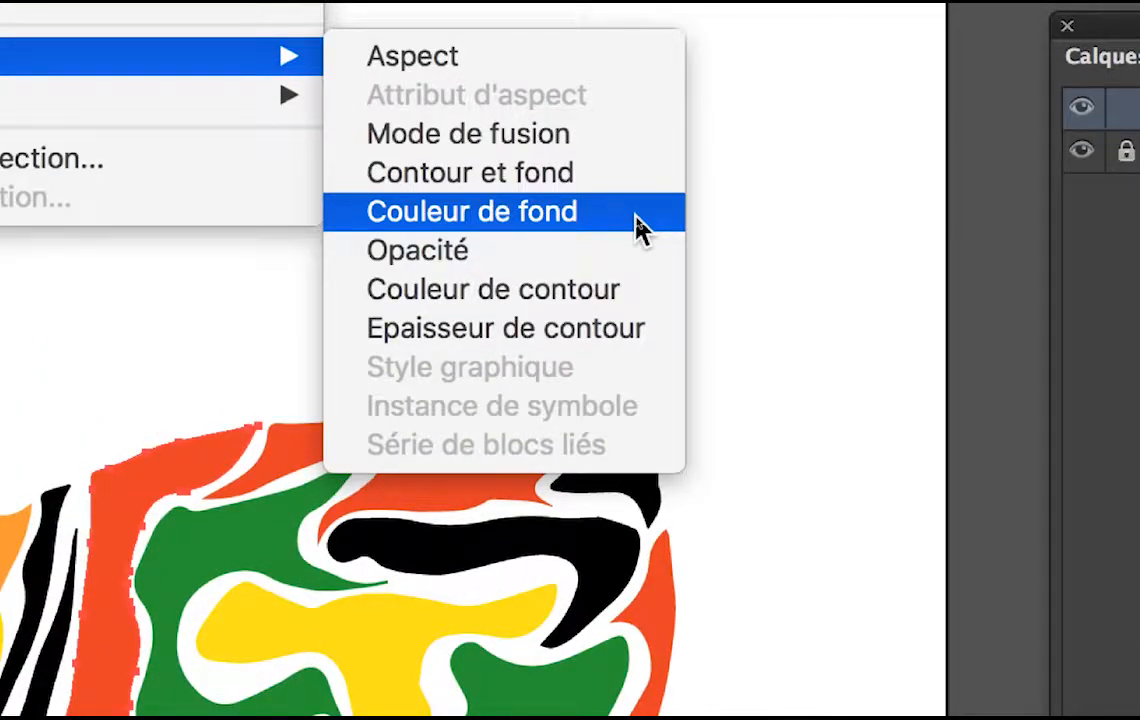
click(636, 216)
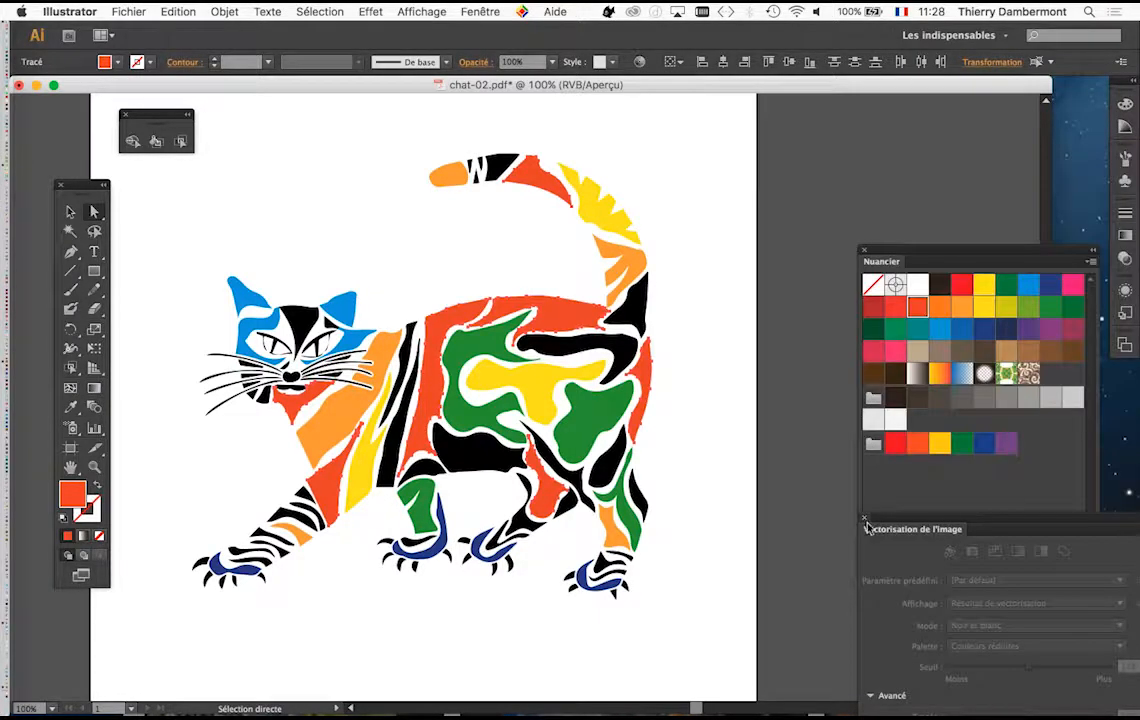
Close the image tracing settings, move the swatches nearer the artboard and open the Graphiques de base_Textures pattern library
click(866, 521)
drag(905, 250, 745, 124)
key(super+alt+8)
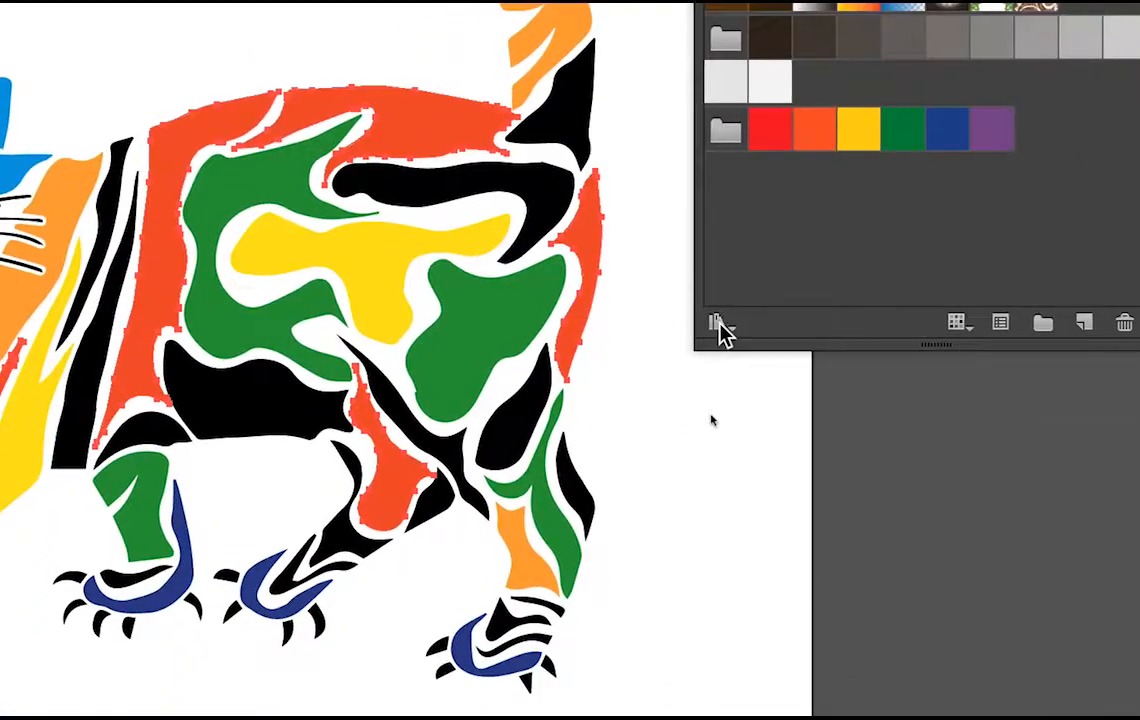
click(706, 424)
mouse_move(722, 311)
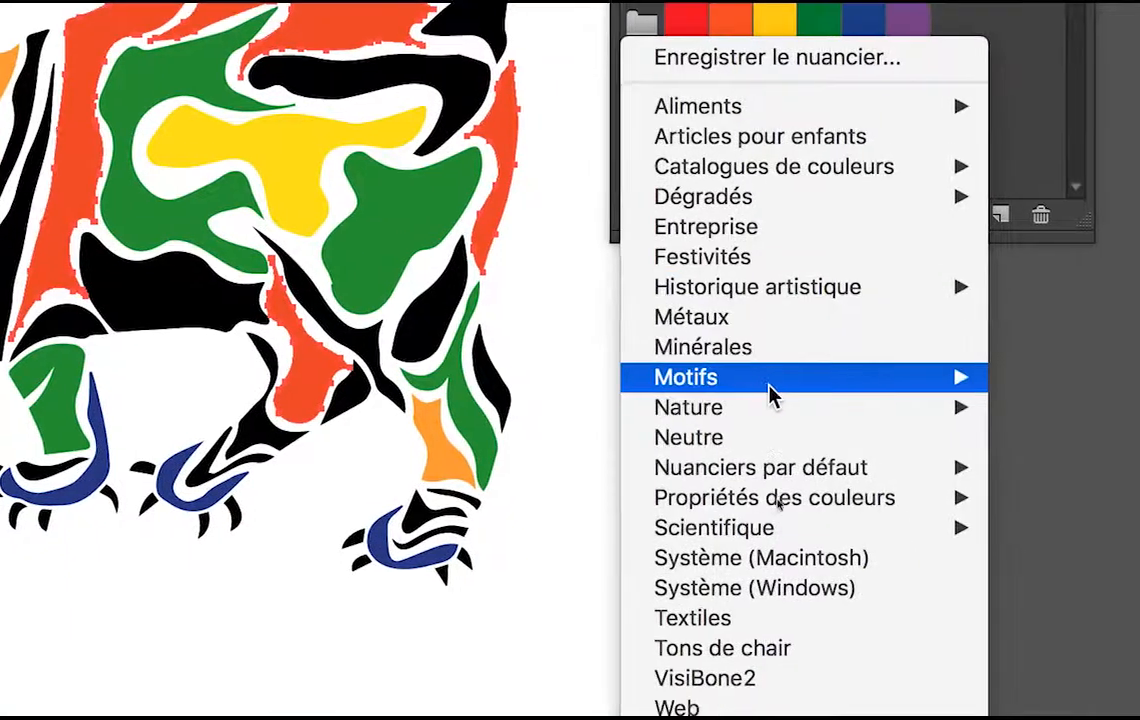
mouse_move(790, 424)
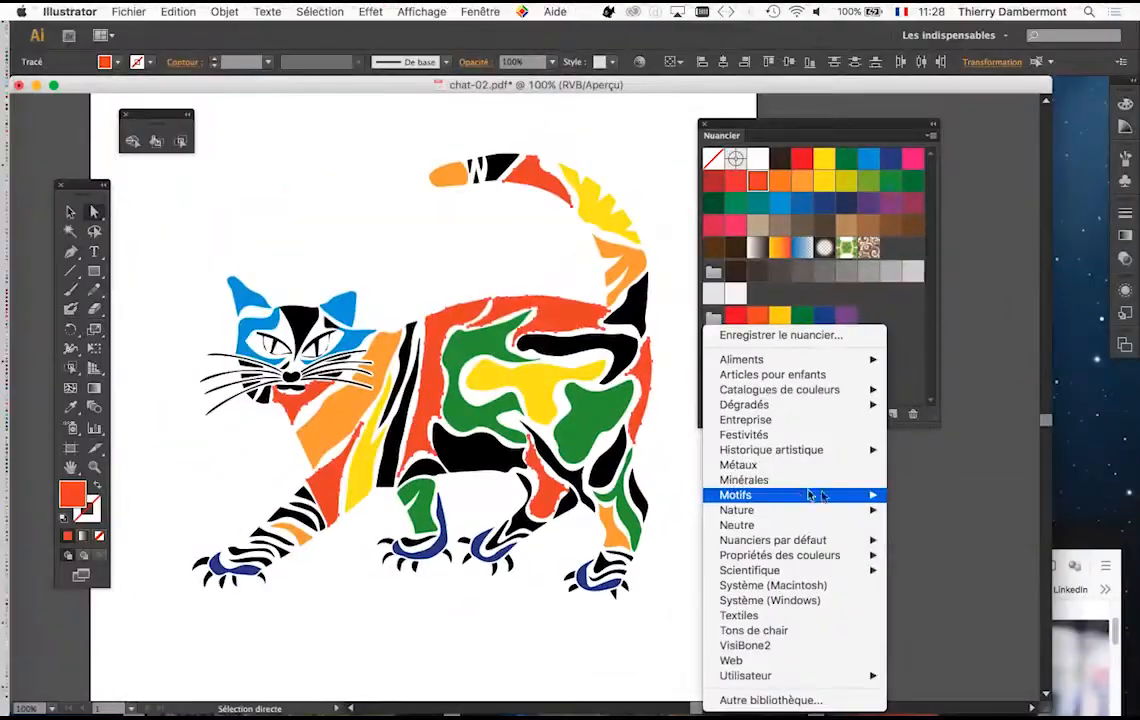
mouse_move(953, 514)
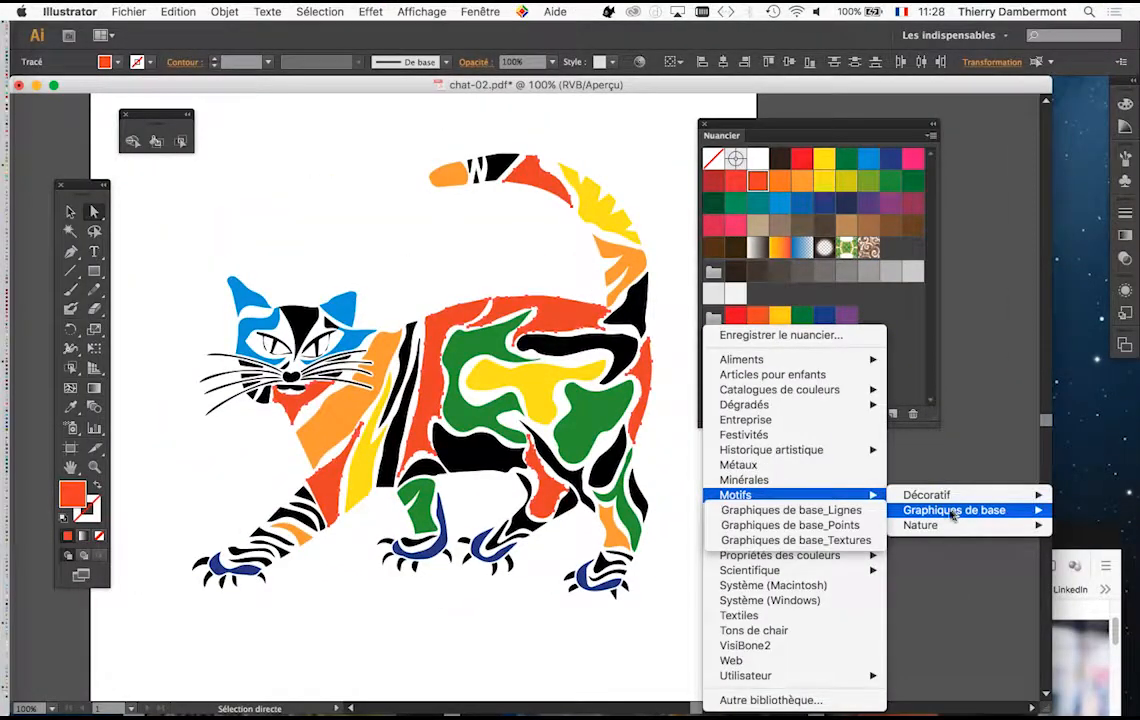
click(850, 540)
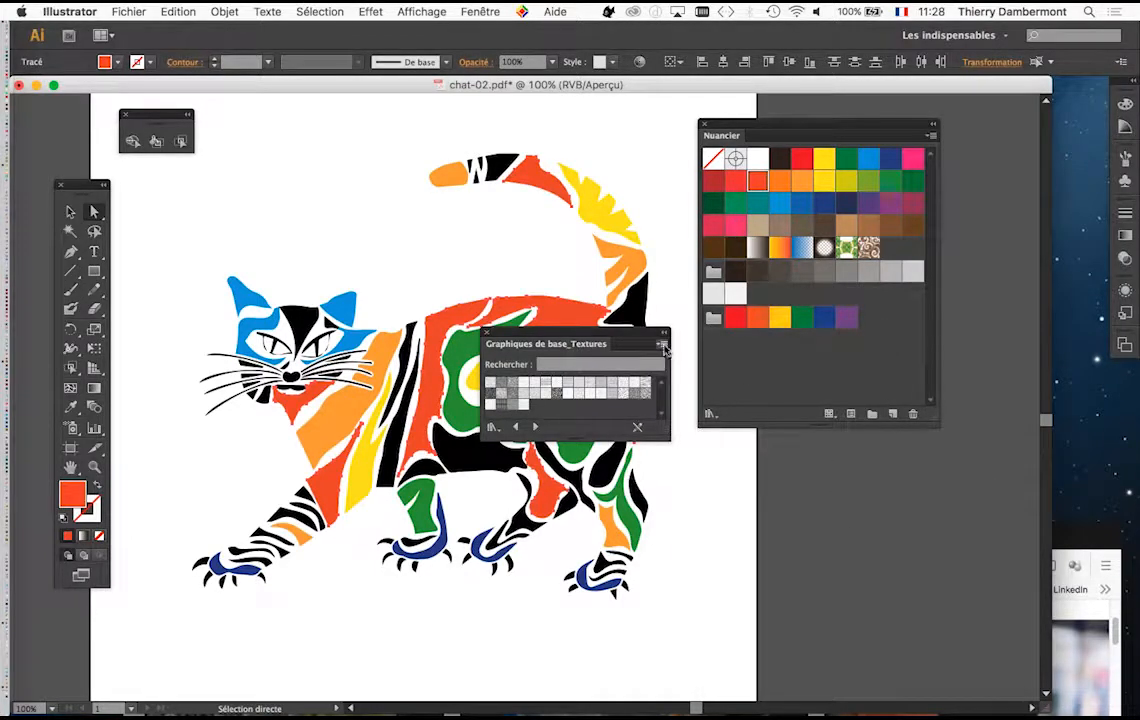
Show the texture swatches as large thumbnails, and reposition and enlarge their library beside the cat to fit every pattern
click(663, 347)
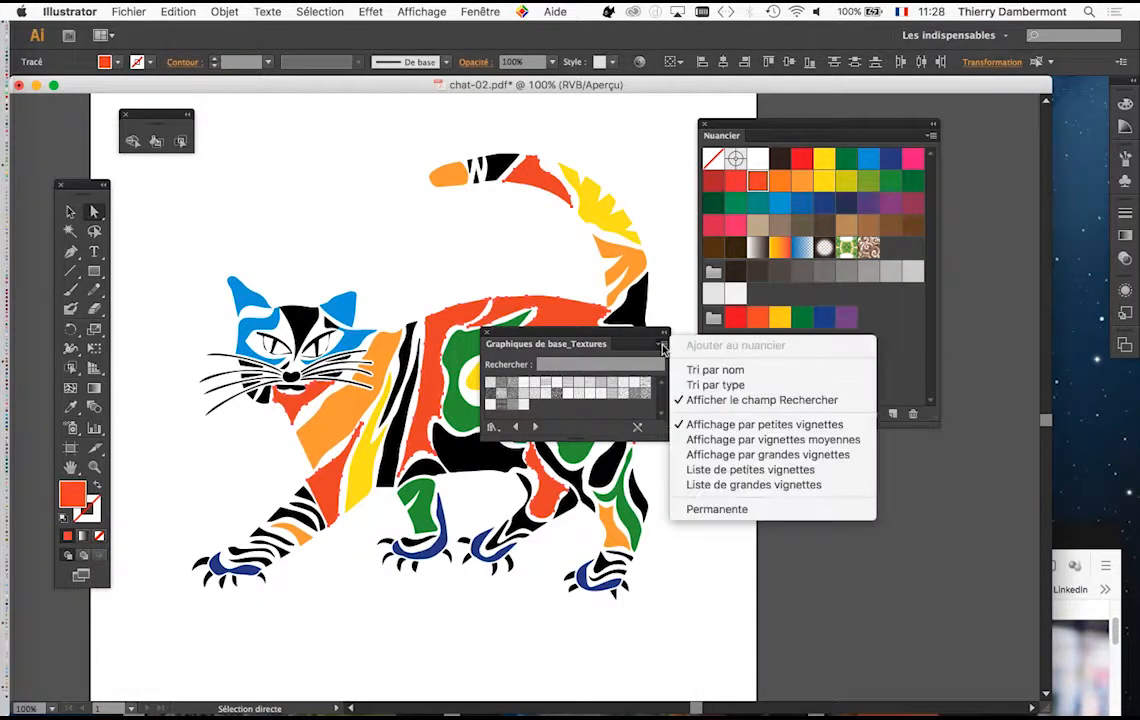
click(781, 462)
drag(756, 126, 972, 126)
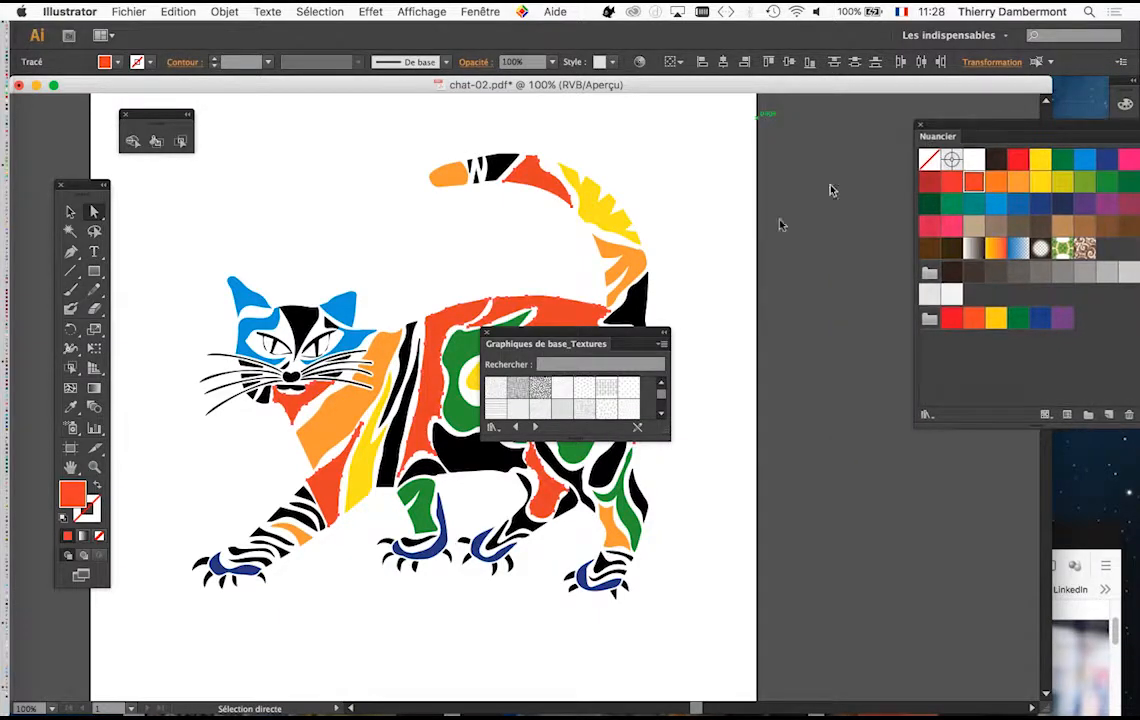
drag(606, 333, 783, 183)
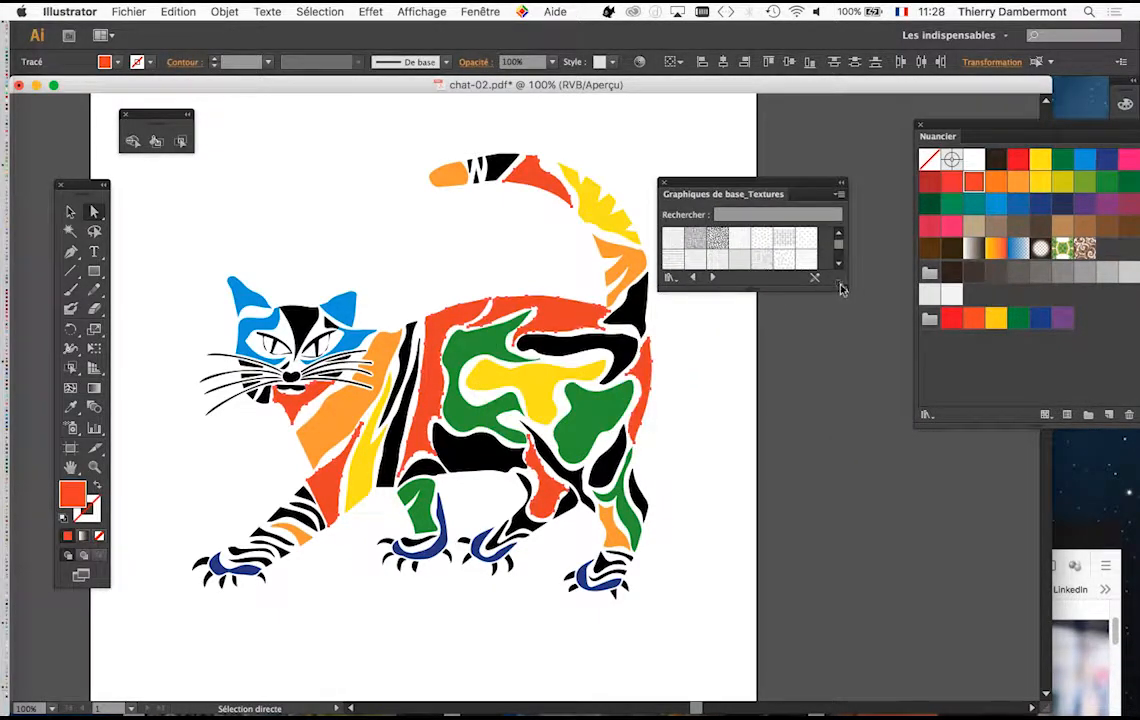
drag(840, 284, 878, 503)
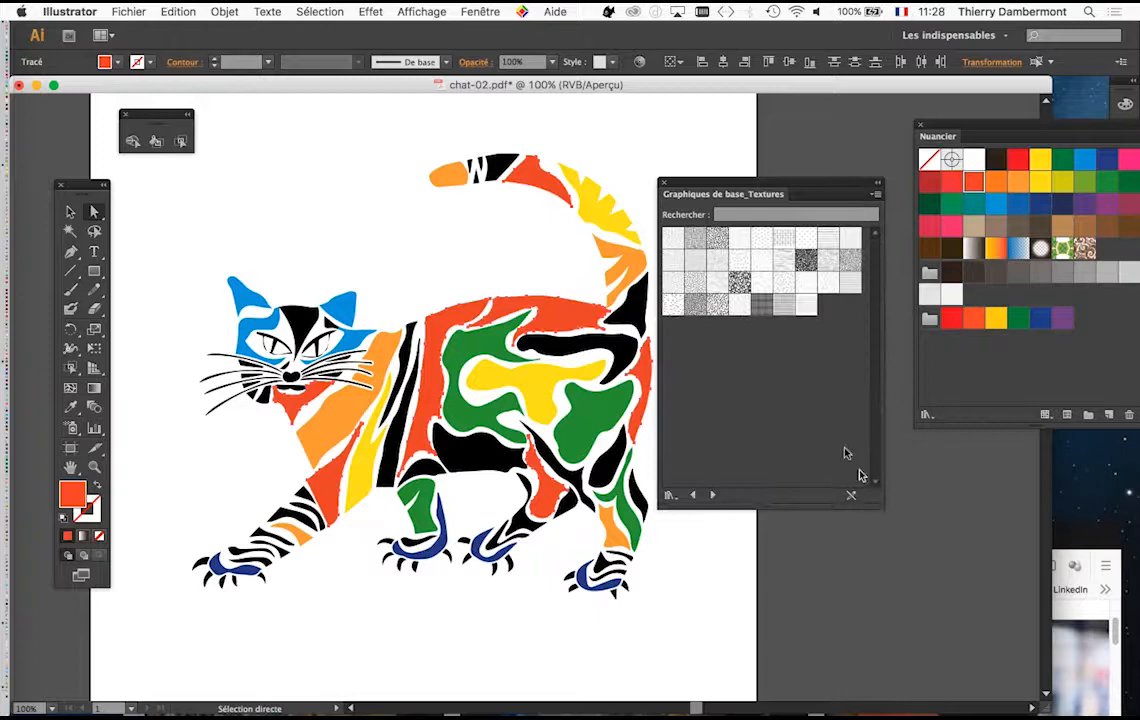
Fill the selected red-orange shapes with the bold texture of irregular crossing black lines and shift the texture library off the cat
click(741, 287)
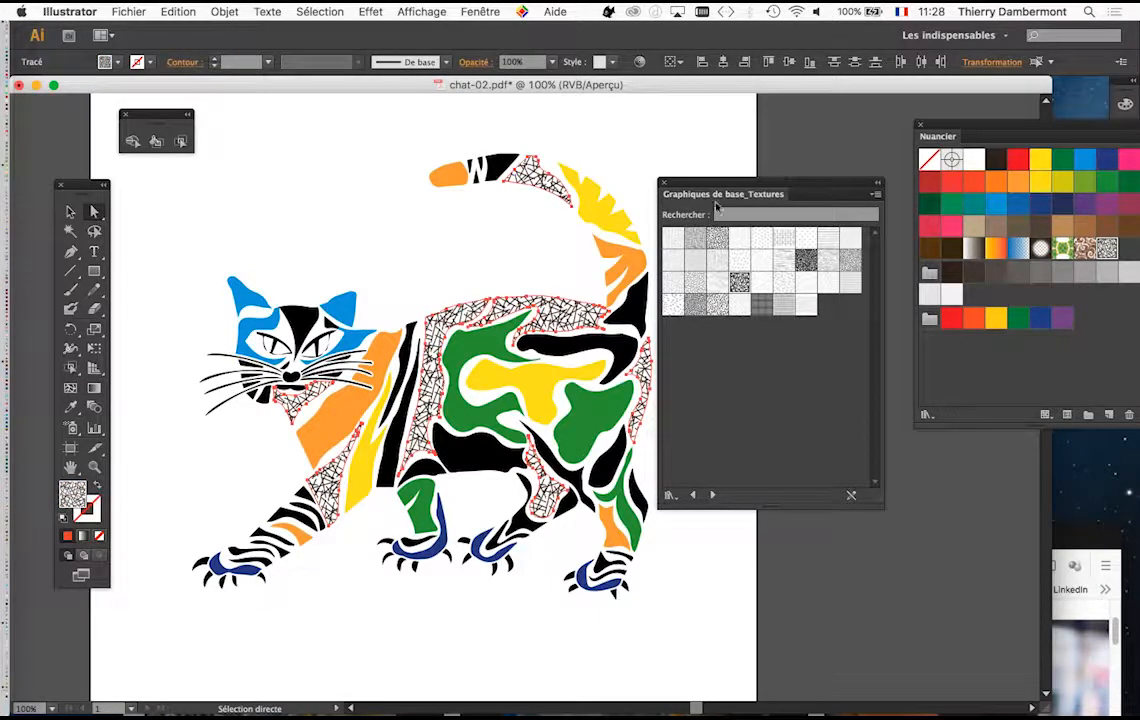
drag(715, 193, 763, 163)
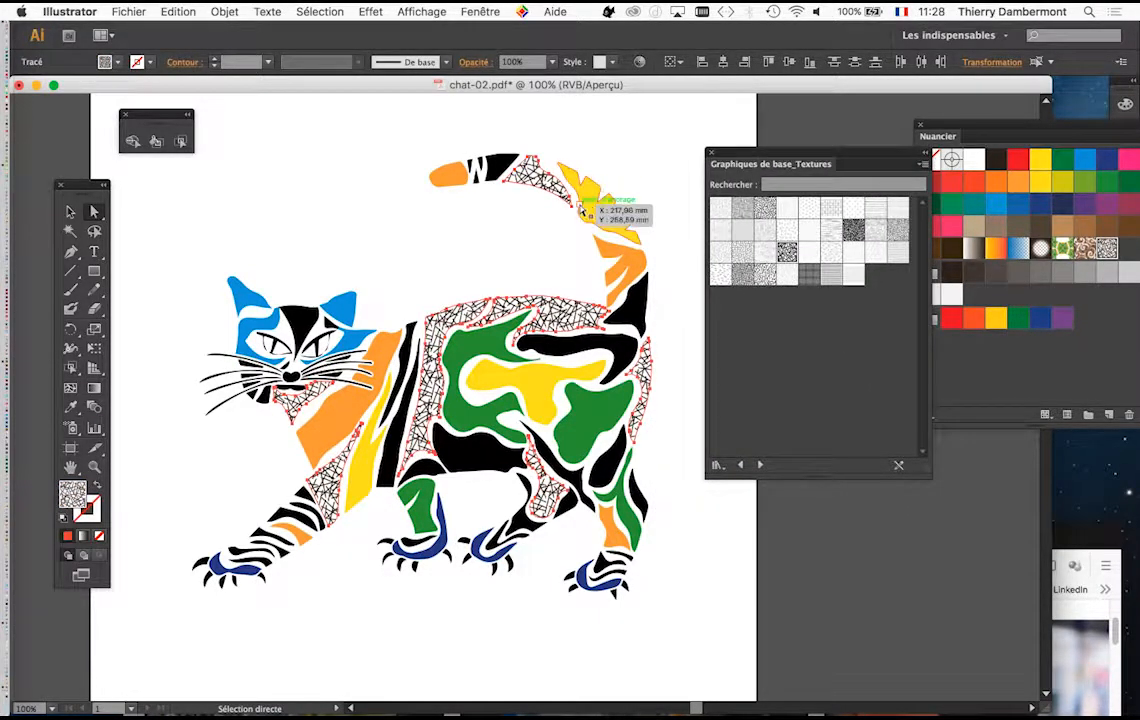
key(super)
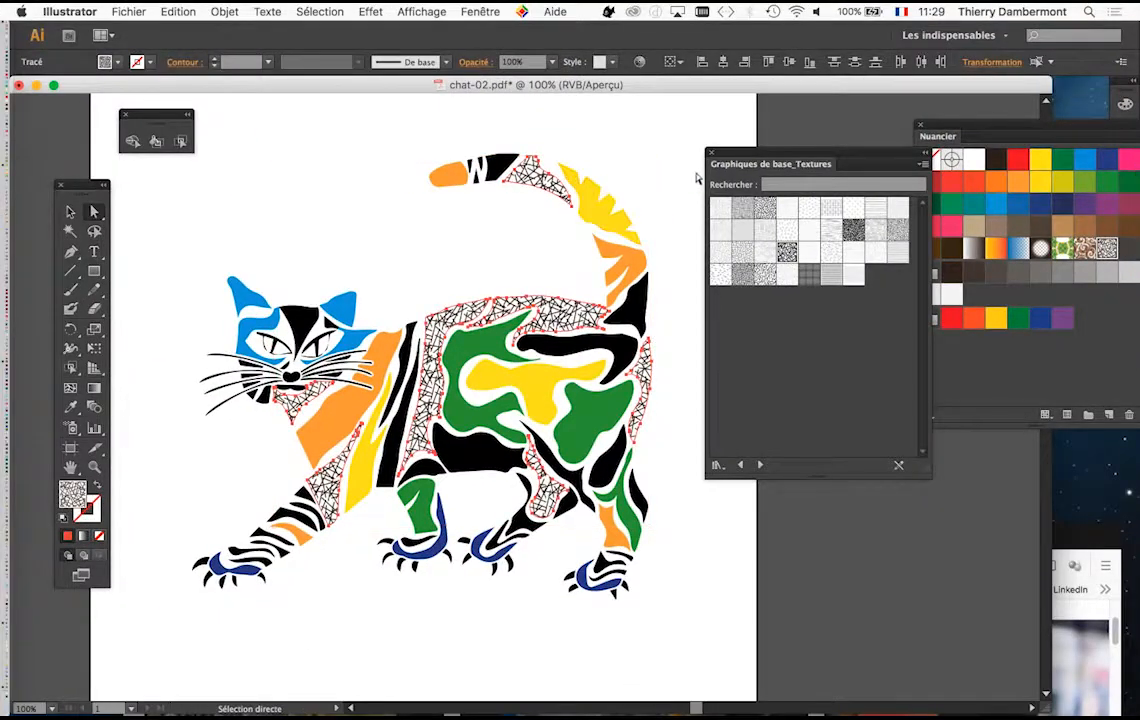
Select the yellow shape on the cat's tail together with all shapes sharing its fill colour (Couleur de fond)
click(604, 224)
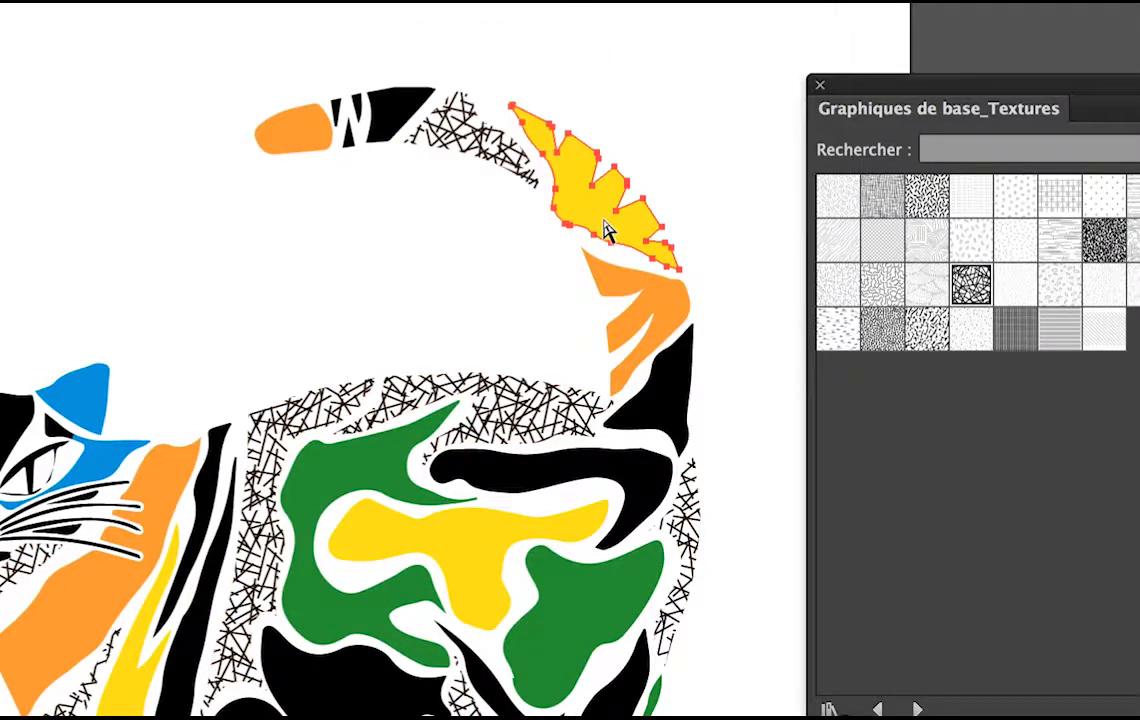
key(v)
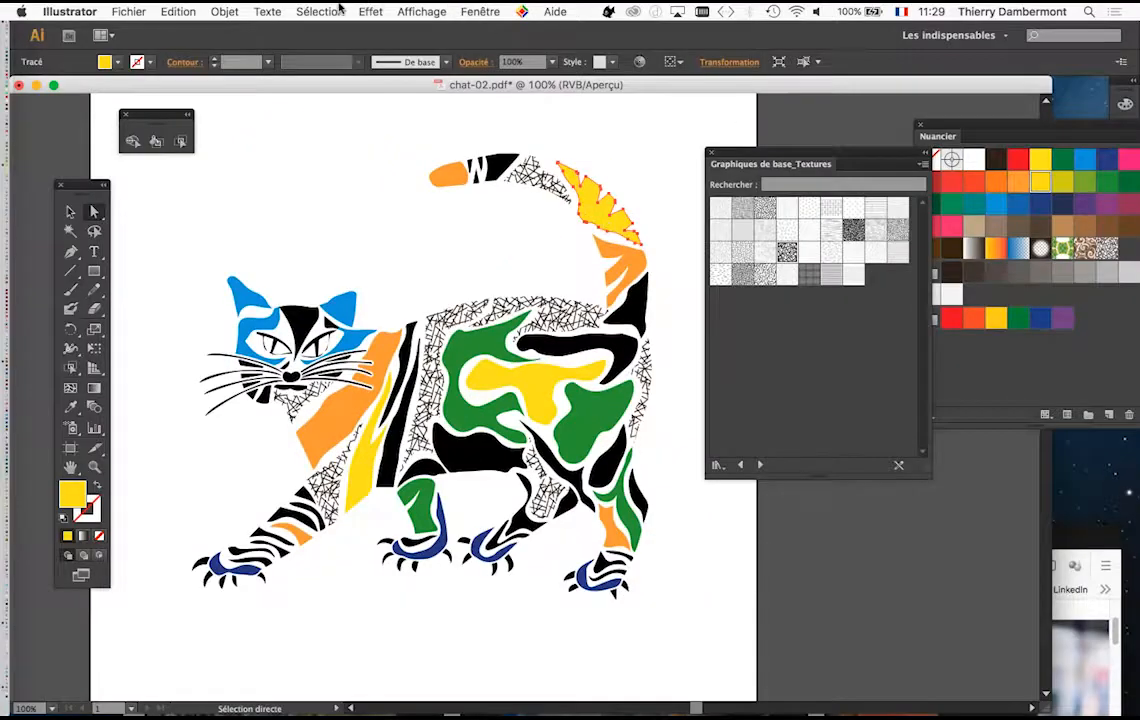
click(318, 11)
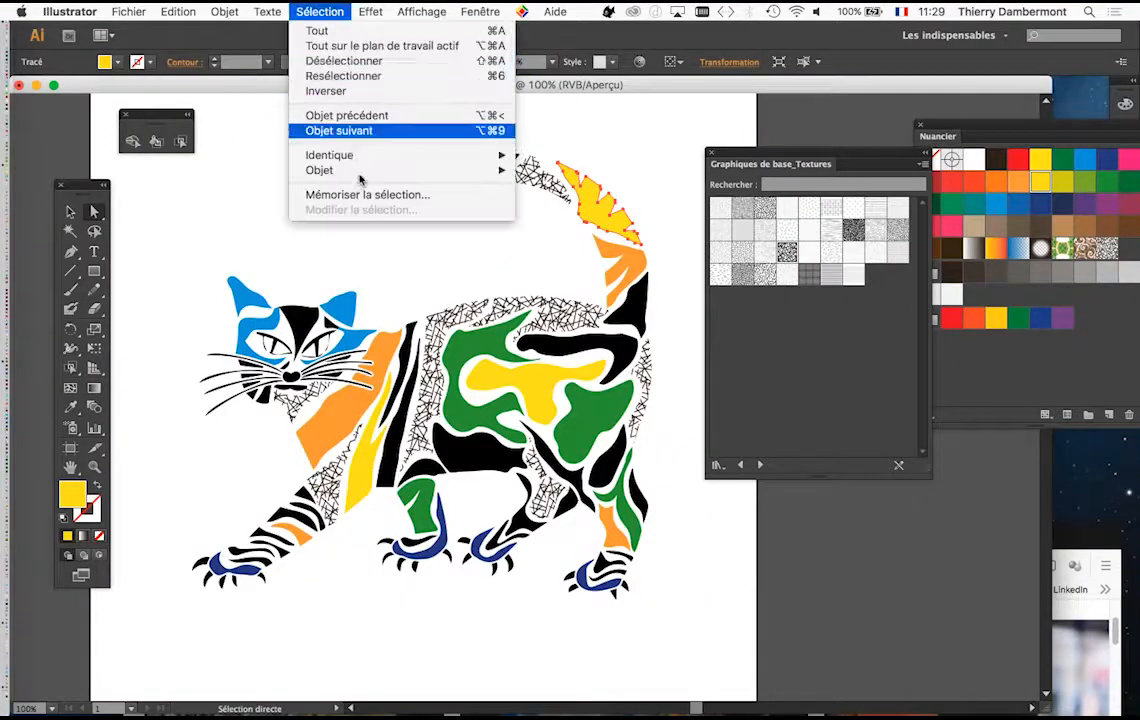
mouse_move(357, 166)
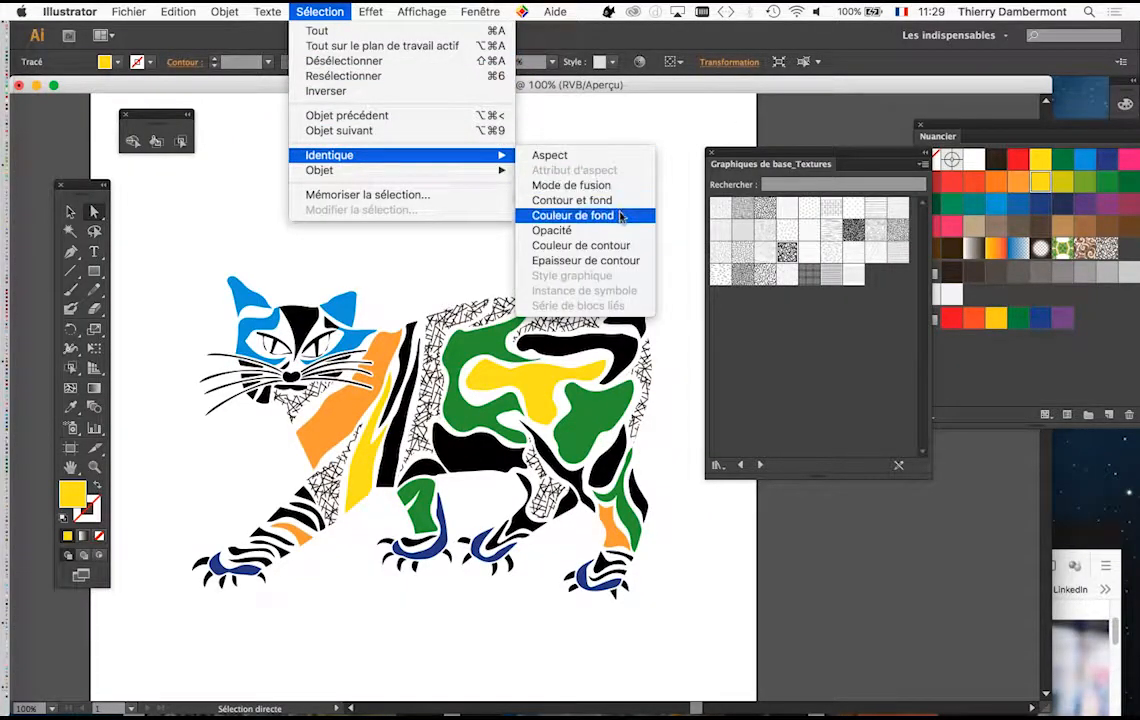
click(572, 215)
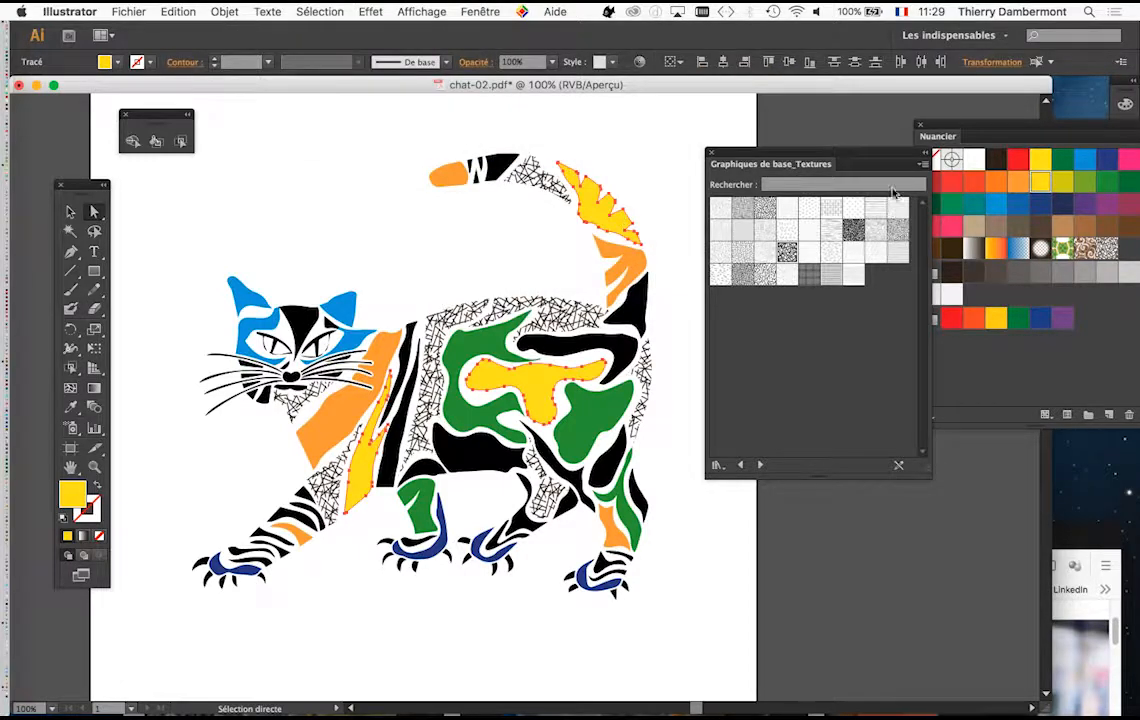
Browse on to the Nature_Feuillage pattern library and close the pattern library
click(759, 465)
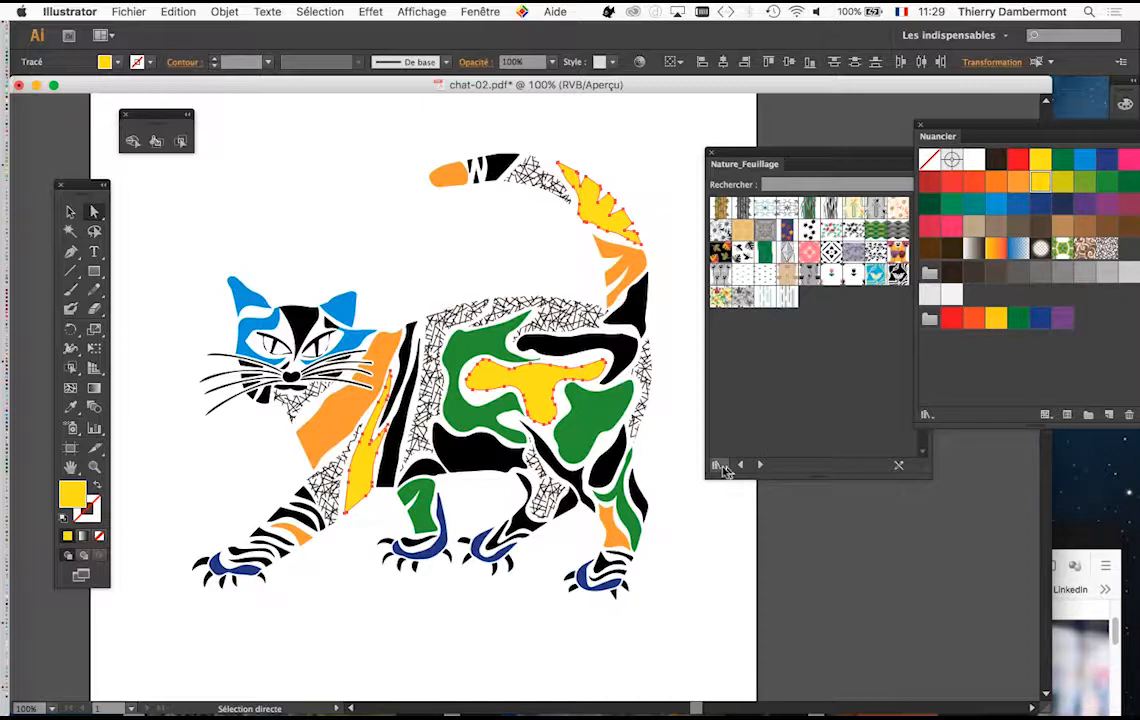
click(718, 466)
click(837, 320)
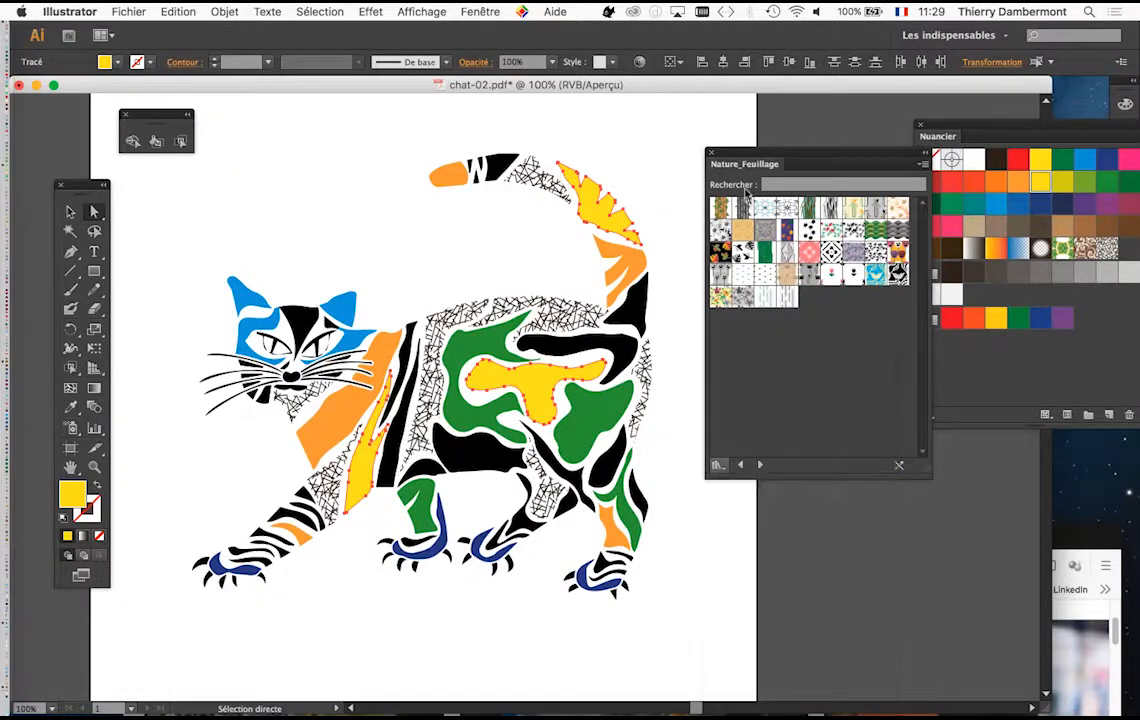
click(712, 152)
Move the swatches beside the cat and open the Feuillage library from the gradient collections (Dégradés)
drag(951, 126, 774, 111)
click(754, 402)
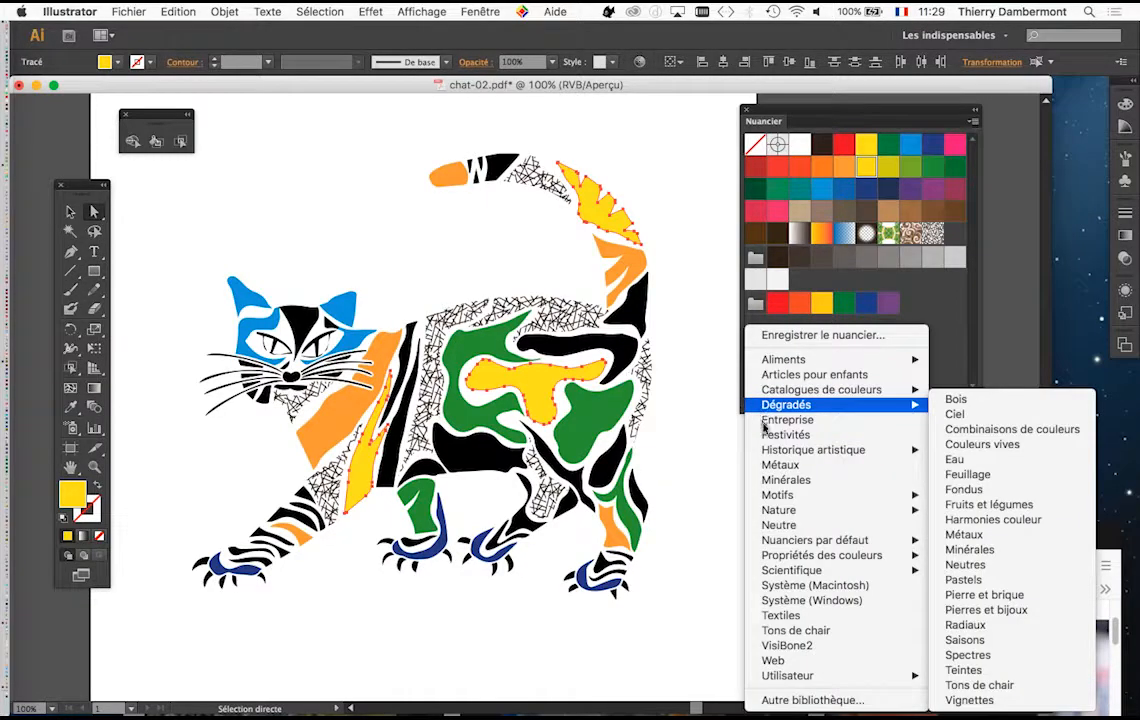
mouse_move(768, 410)
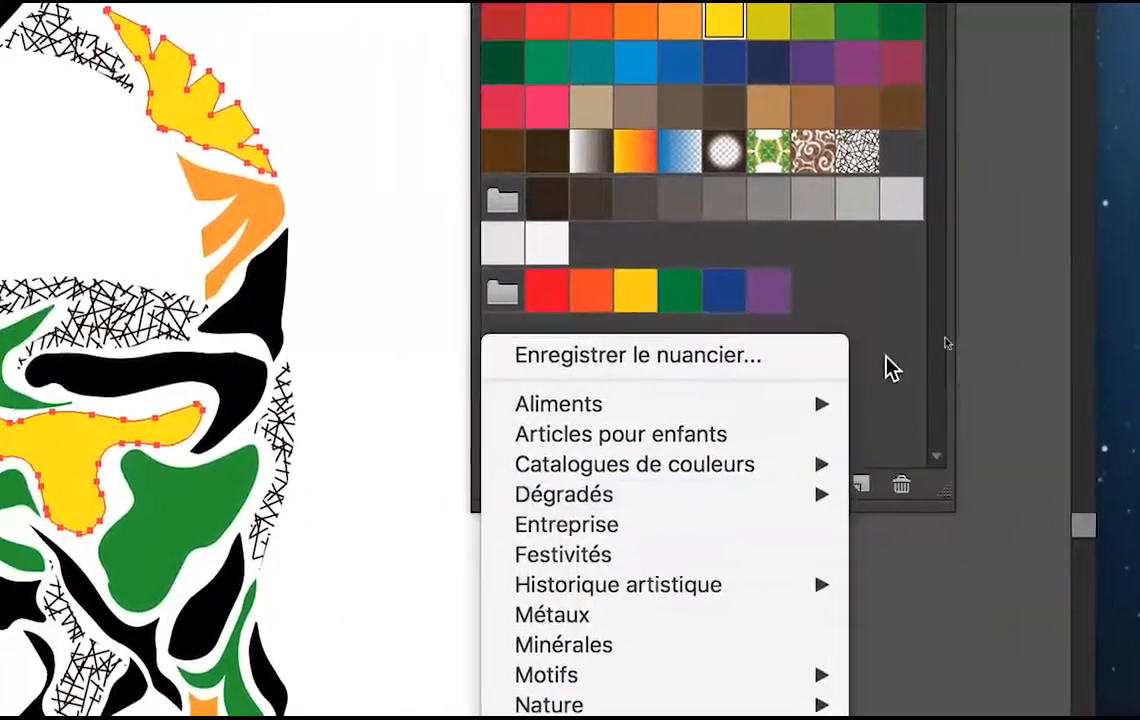
click(892, 368)
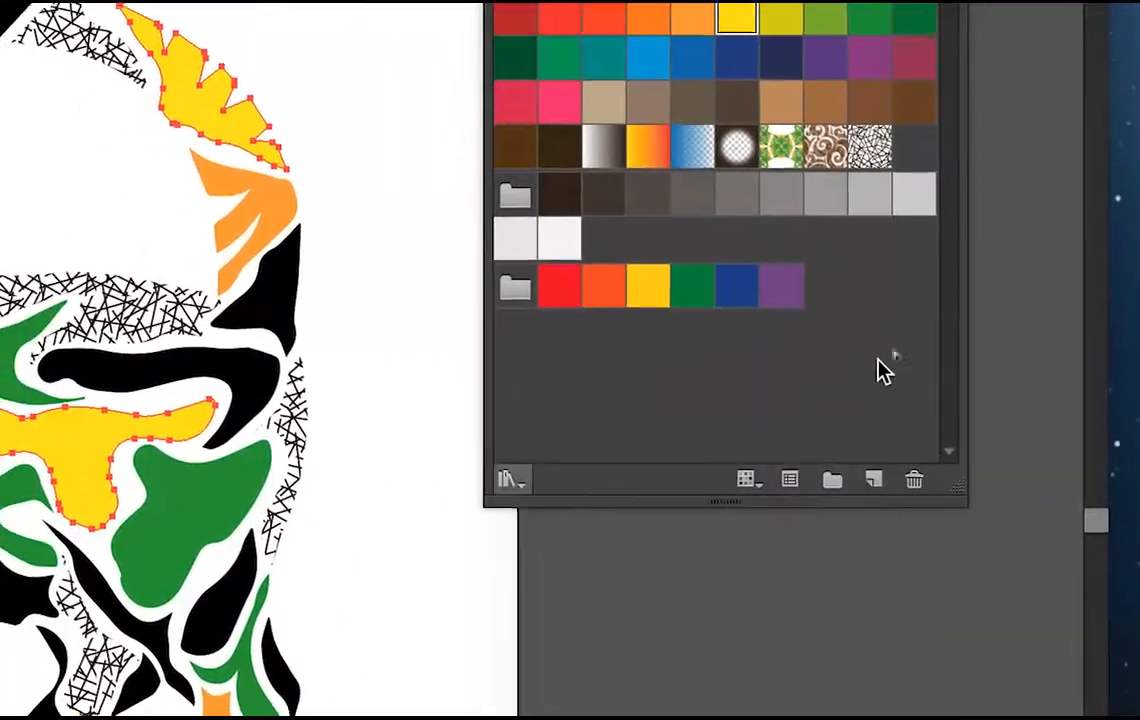
click(494, 485)
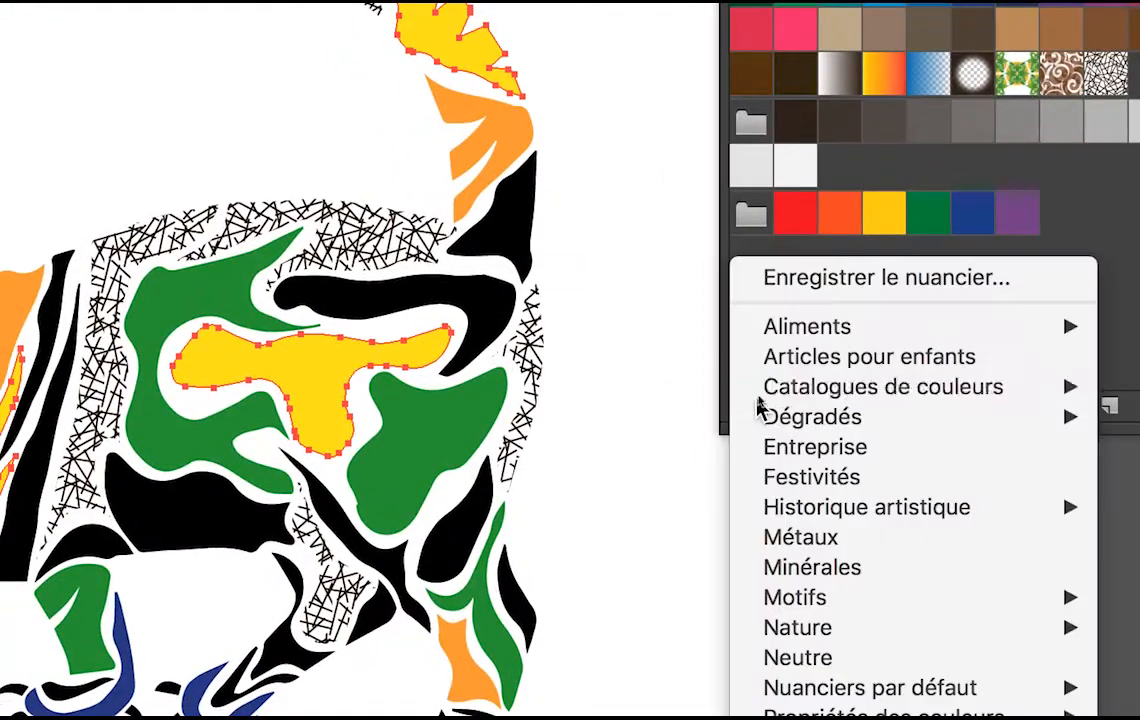
mouse_move(760, 414)
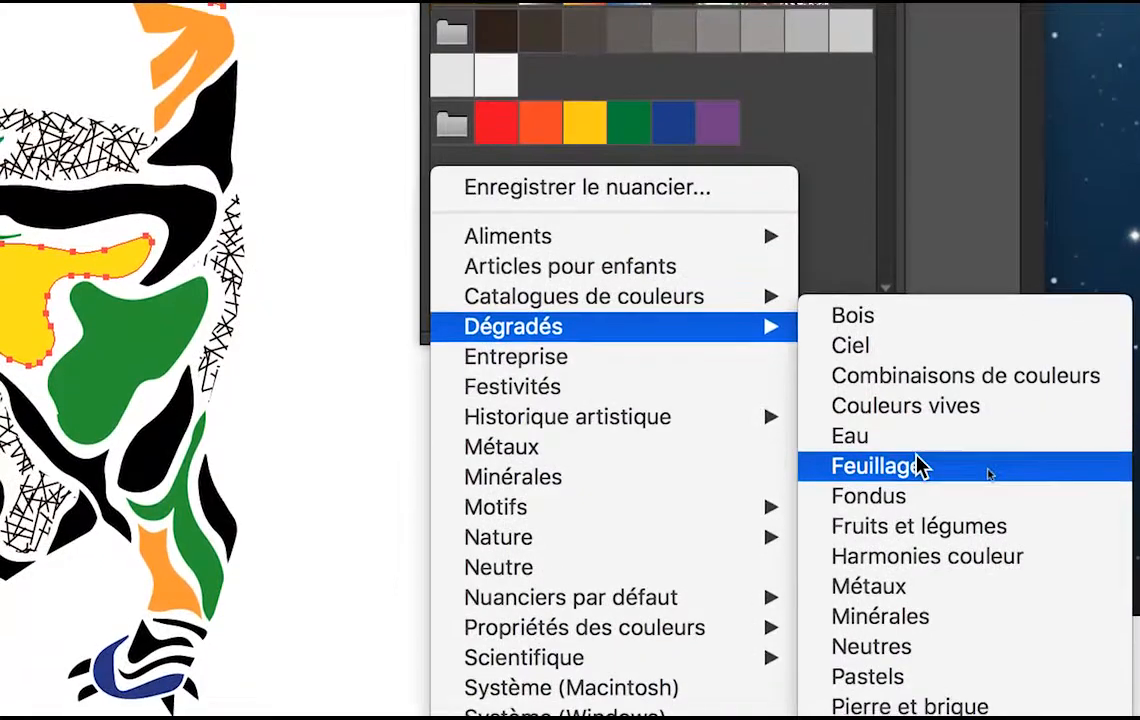
click(916, 468)
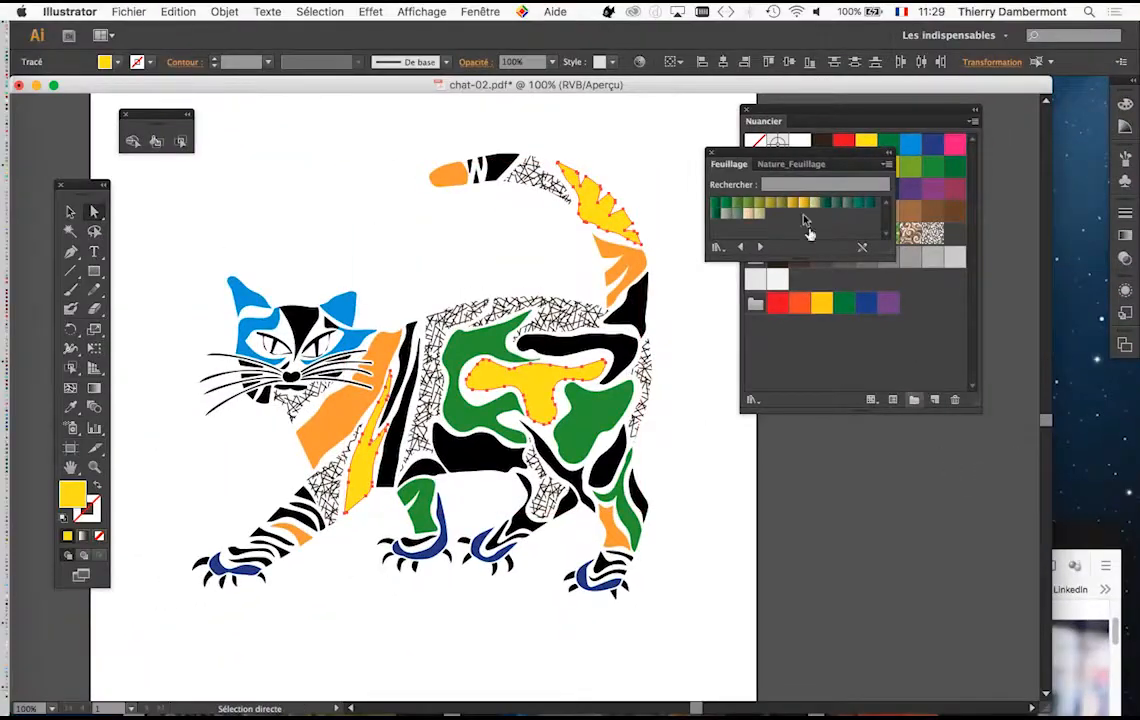
Move the Feuillage gradient library clear of the swatches and display its gradients as large thumbnails
drag(863, 155, 318, 199)
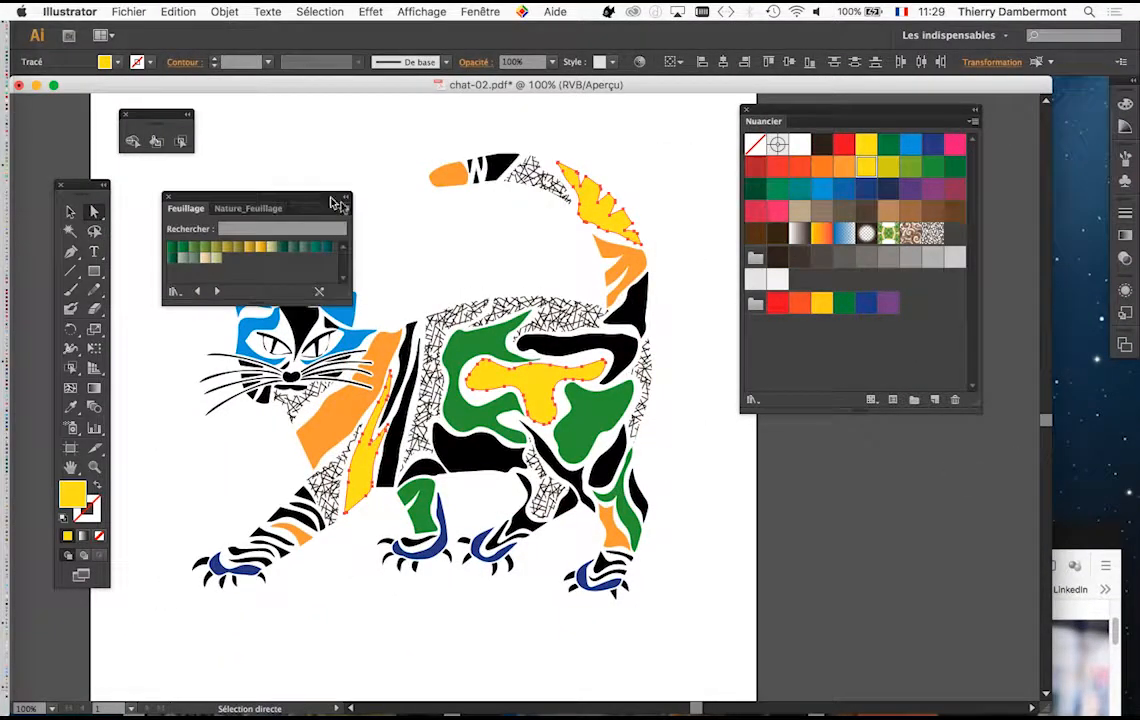
click(344, 208)
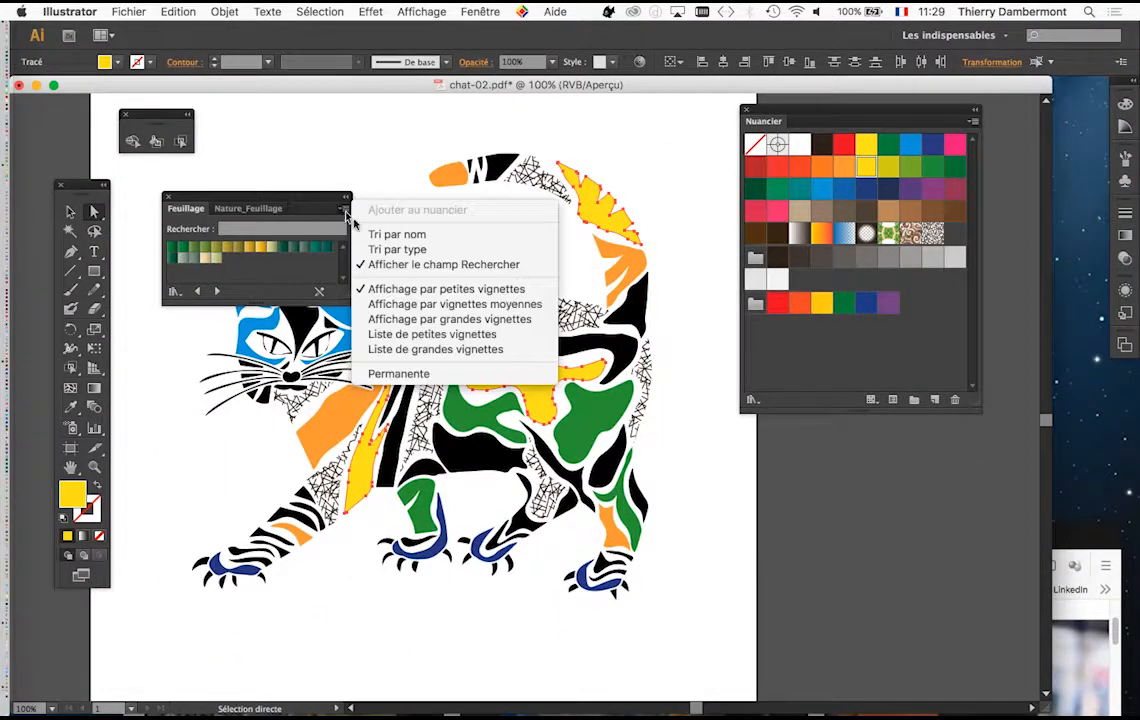
click(425, 319)
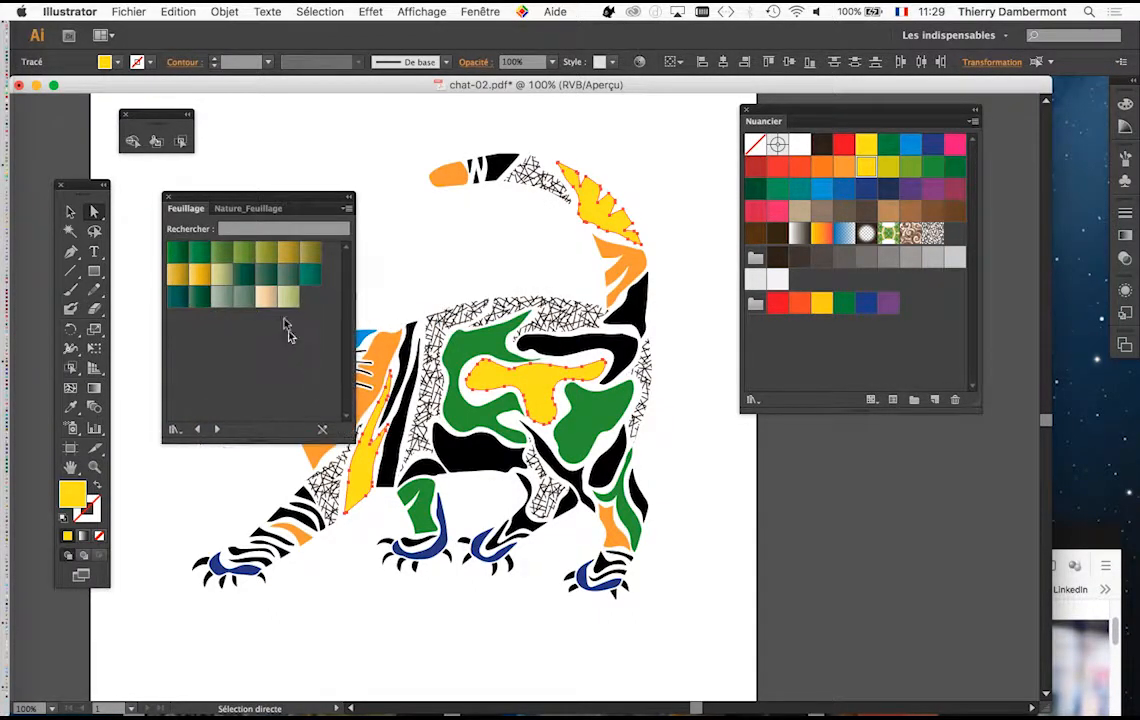
Try the beige Feuillage gradient on the selected shapes, fill them with the grey-green one instead, and close the library and swatches
click(265, 296)
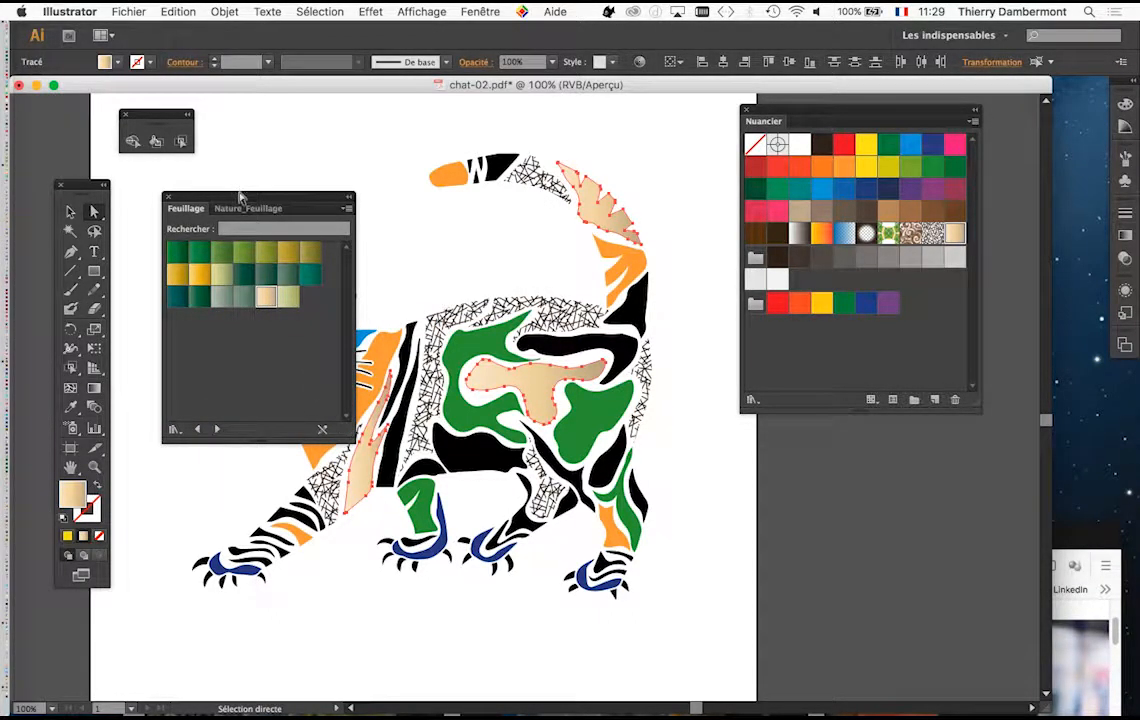
drag(242, 196, 791, 453)
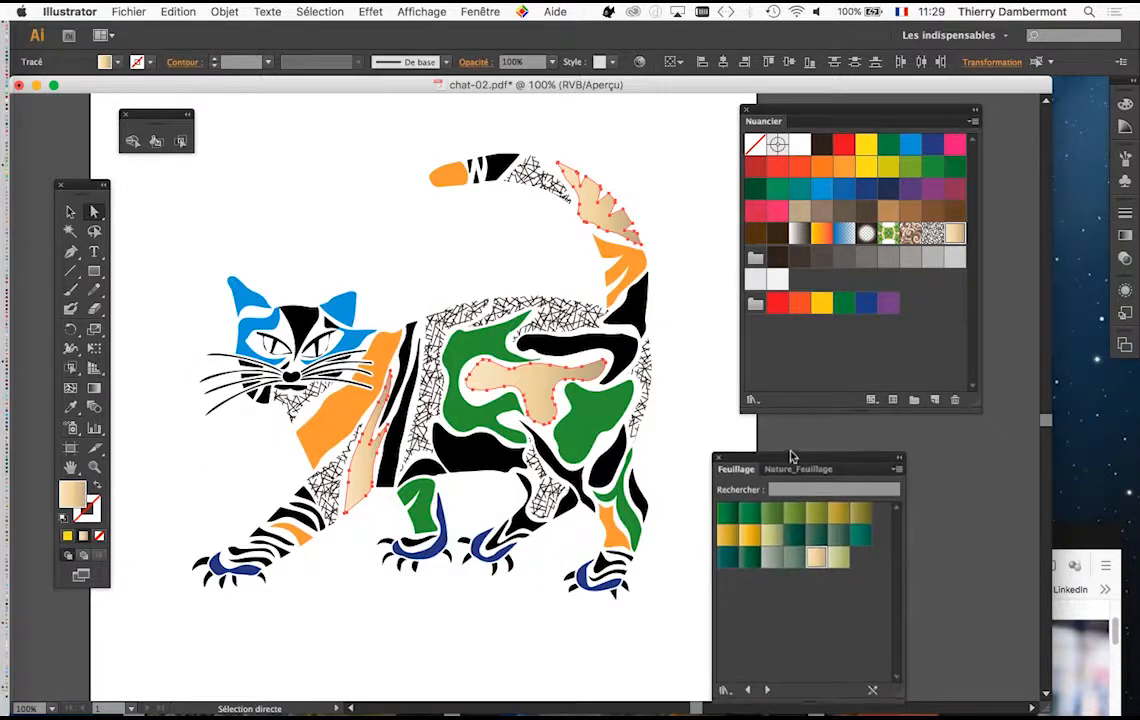
click(771, 556)
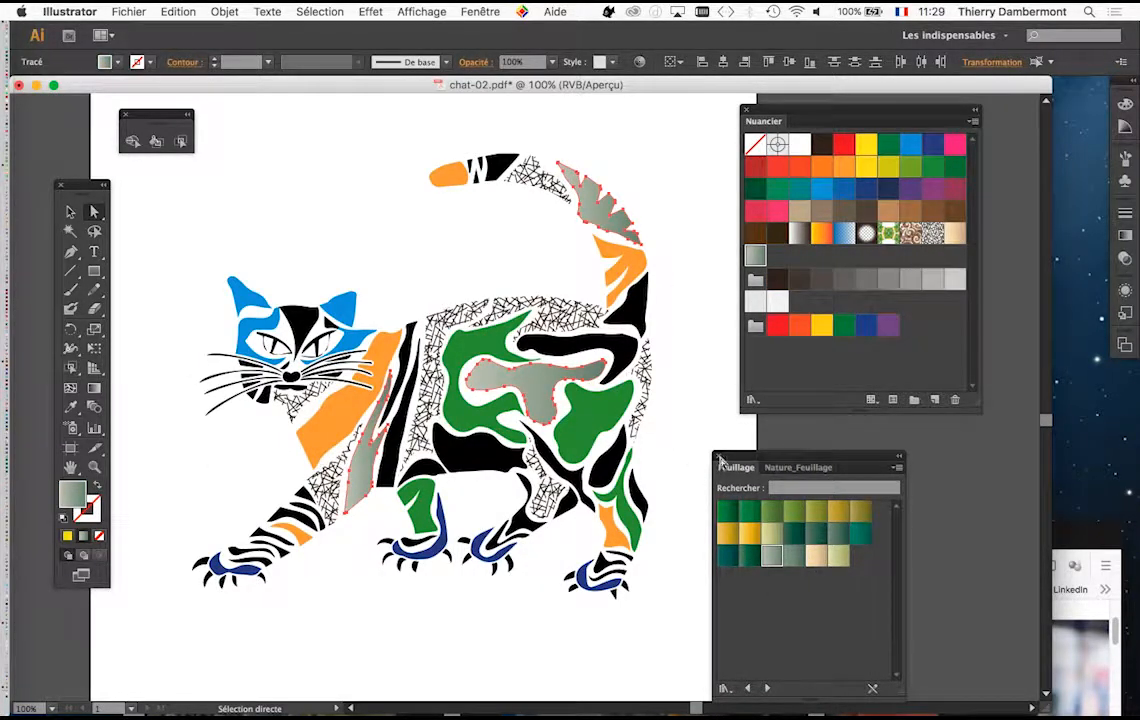
click(717, 455)
click(746, 111)
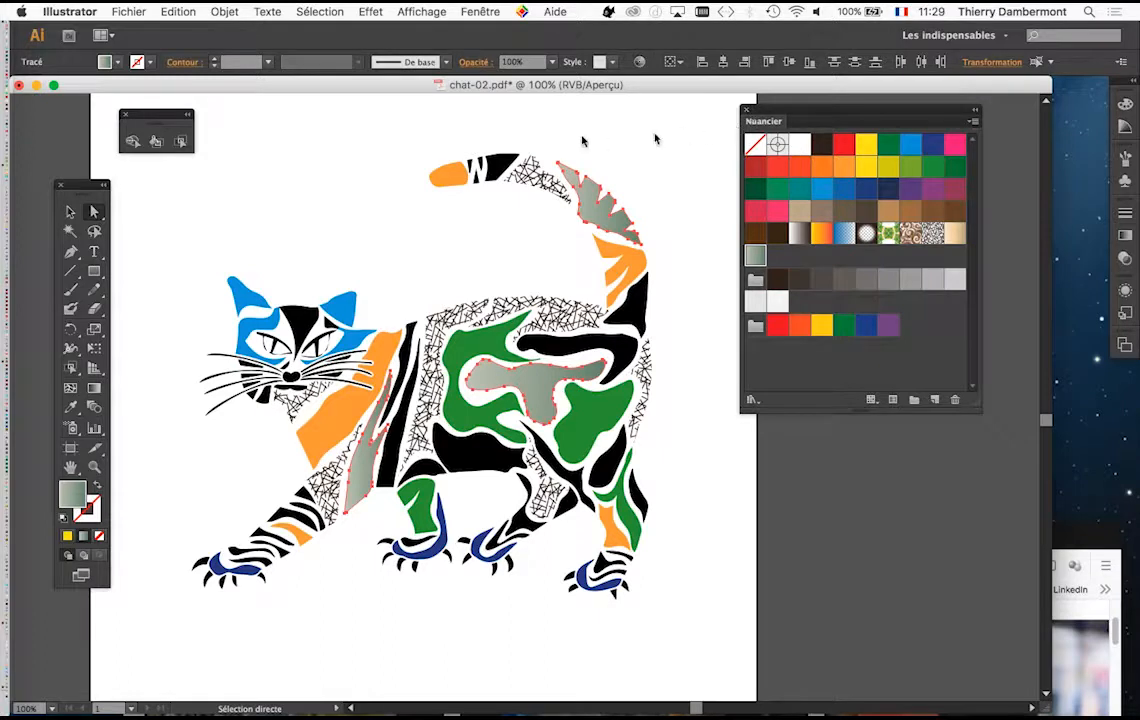
click(321, 10)
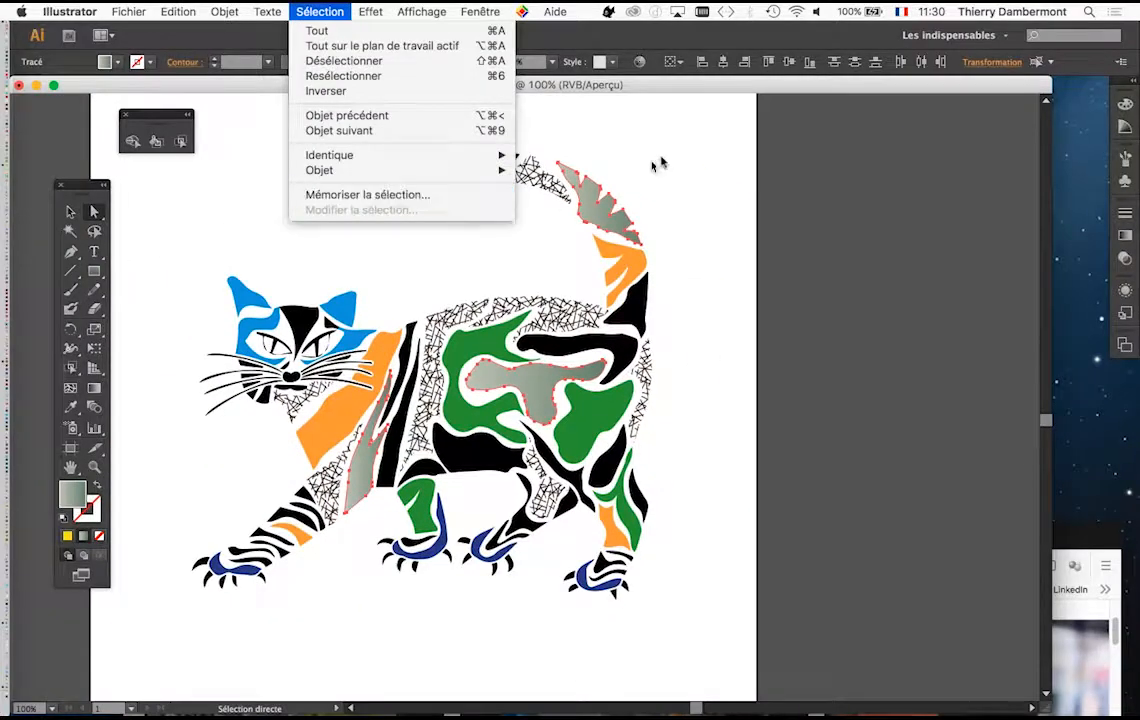
click(873, 120)
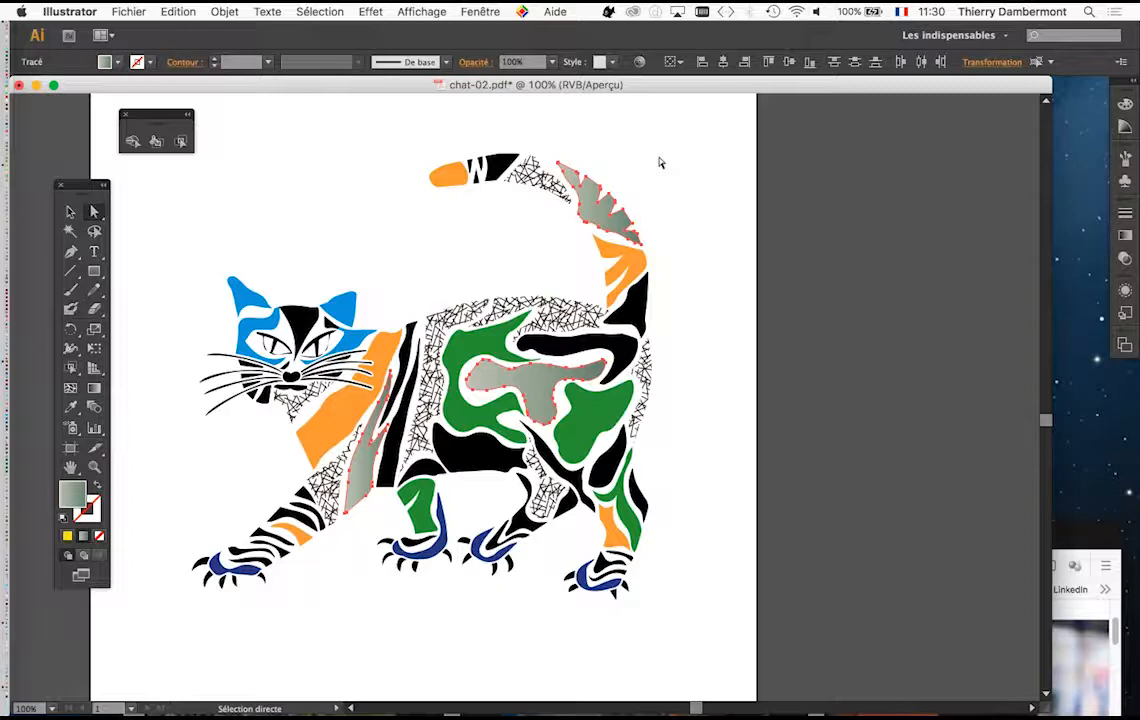
click(331, 12)
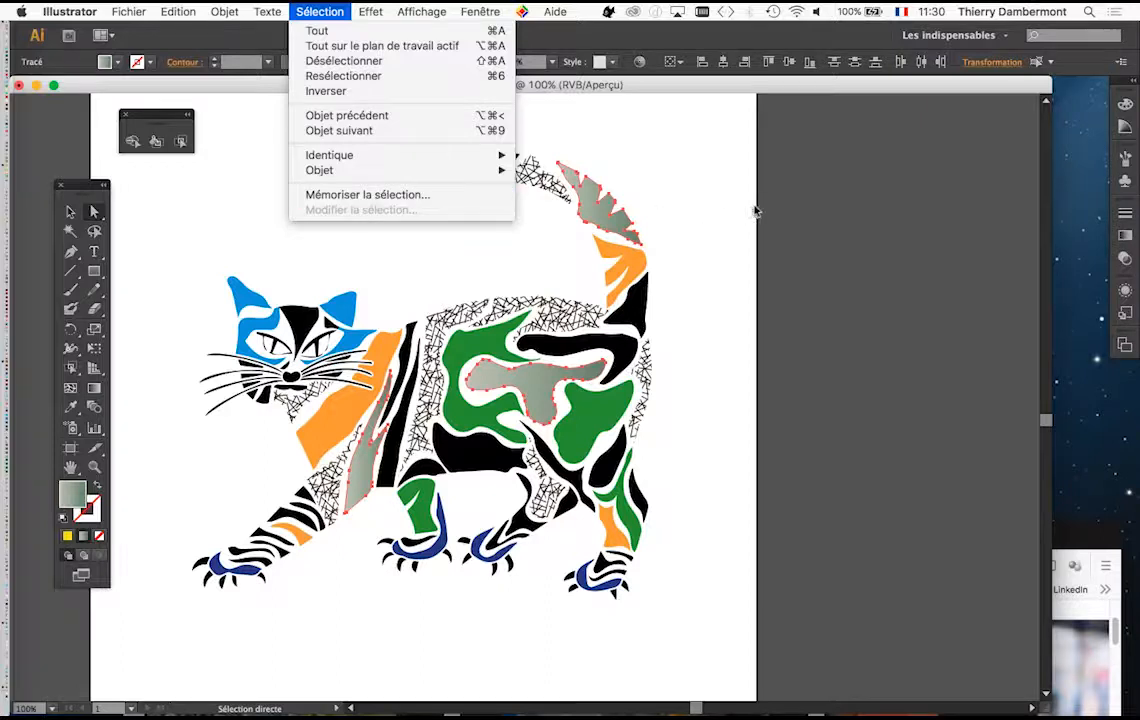
key(Escape)
Save the document under the new name chat-03.pdf in Adobe PDF format, in the same folder
click(130, 11)
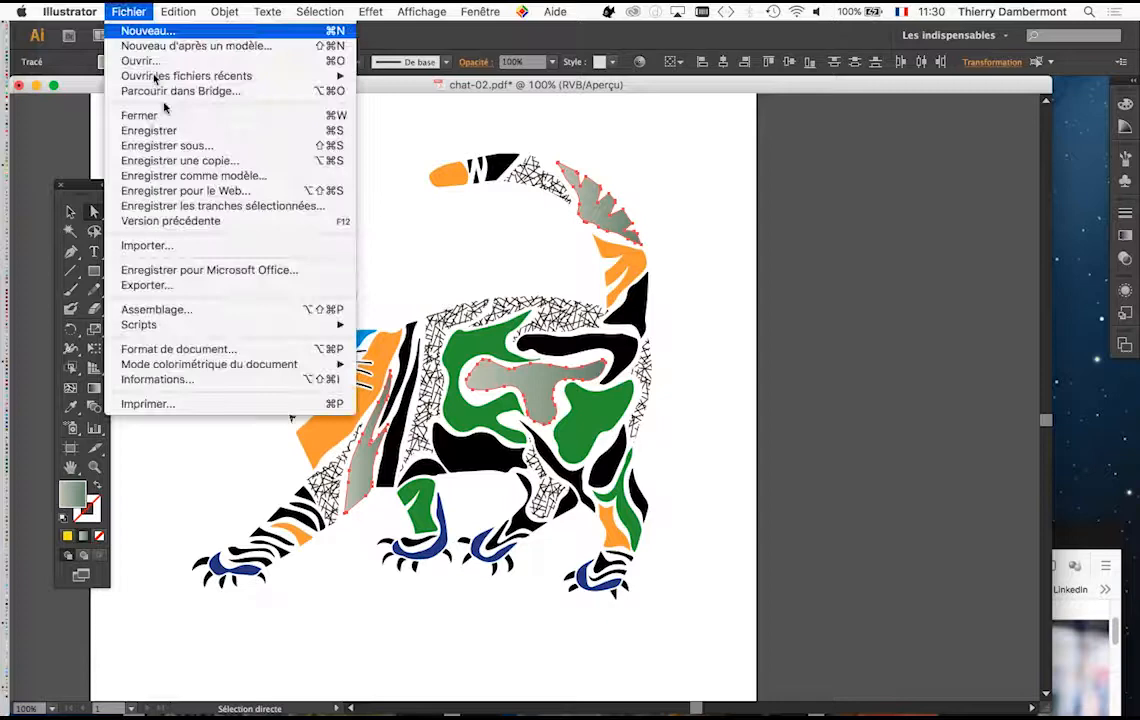
click(200, 147)
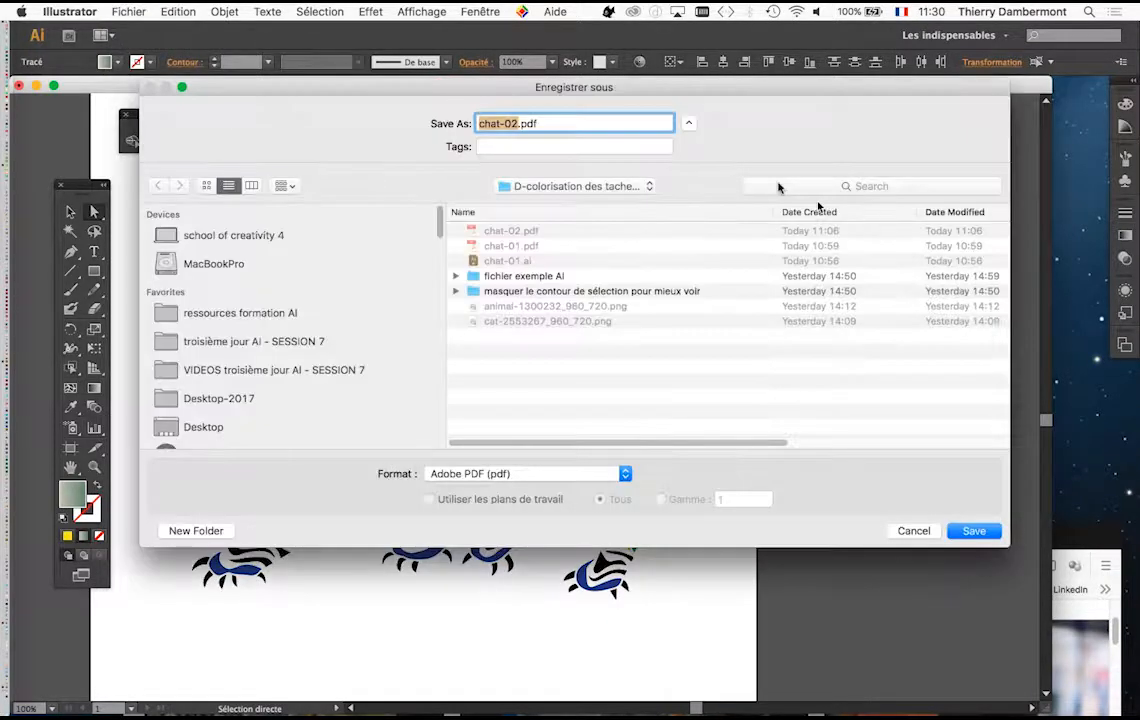
click(521, 124)
key(BackSpace)
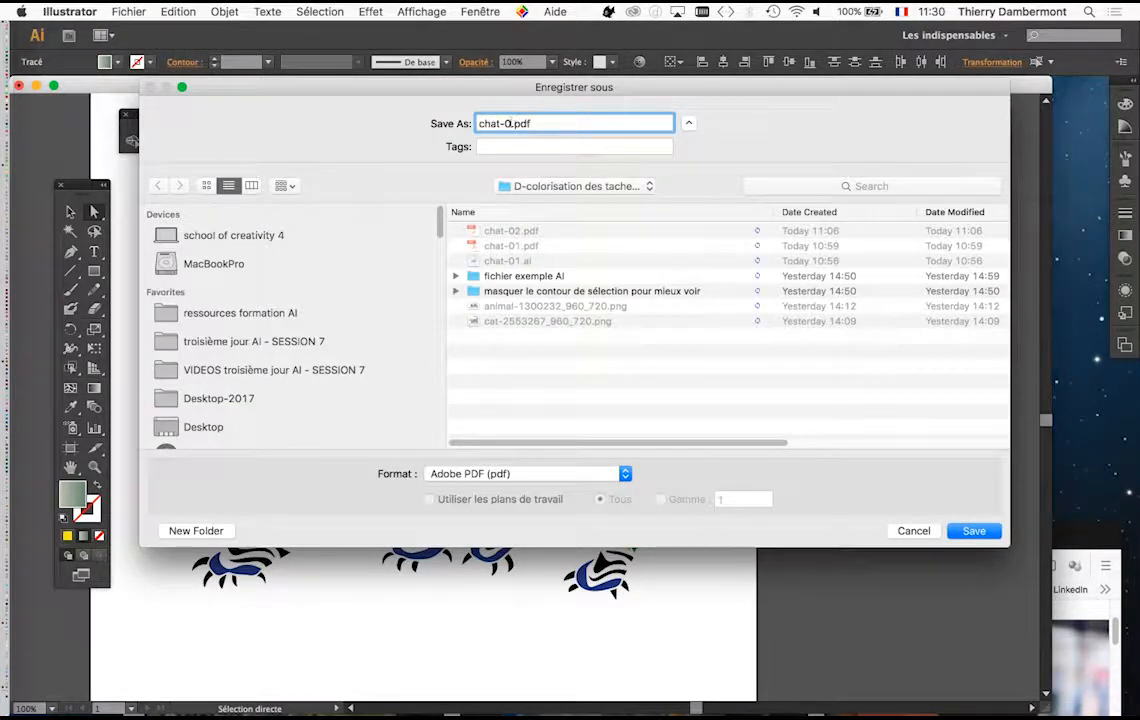
text(3)
click(975, 531)
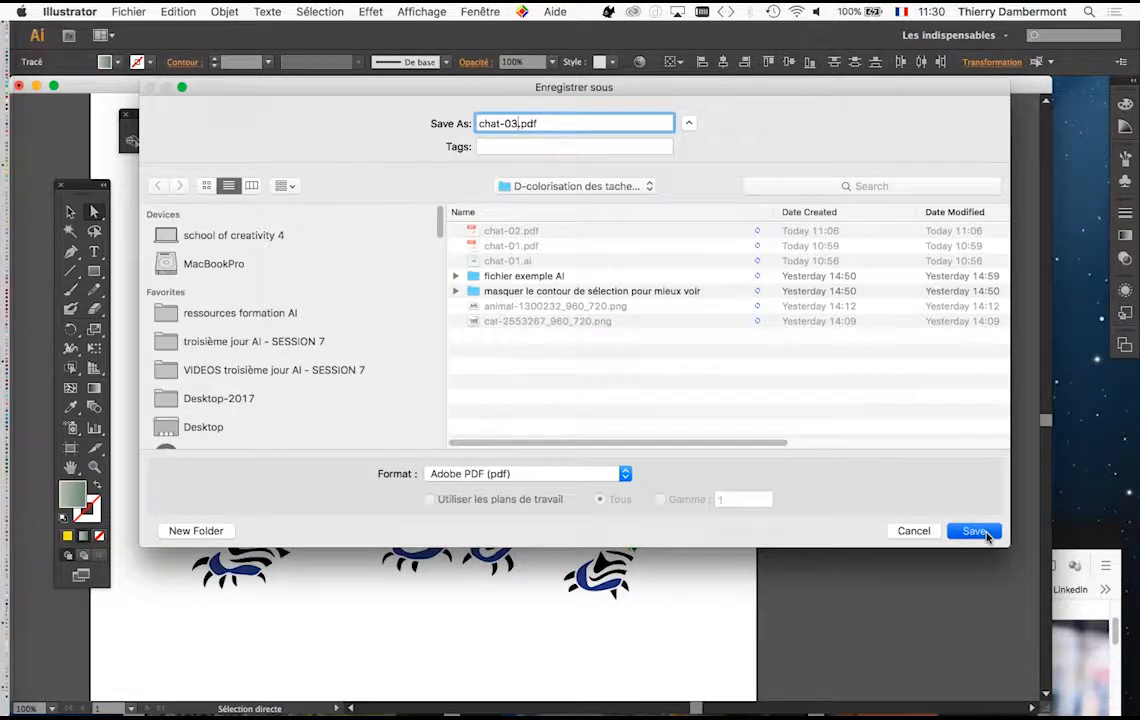